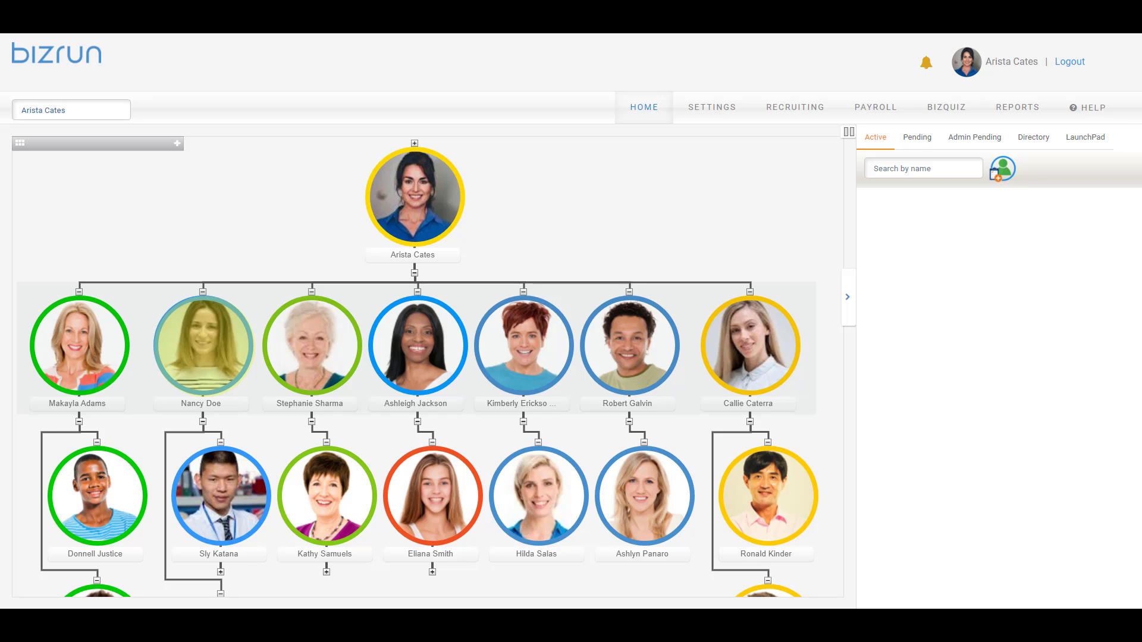
# Step: Review the Request Time Off workflow settings, including the supervisor approval levels and group approval, and close them
pyautogui.click(722, 110)
pyautogui.click(928, 137)
pyautogui.click(1051, 562)
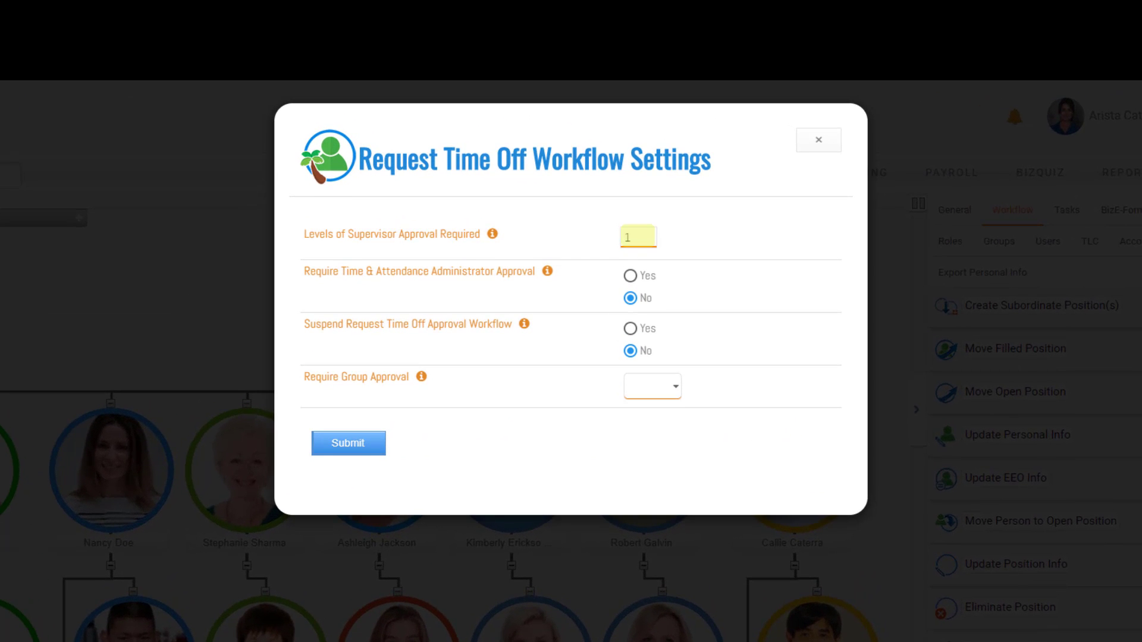
pyautogui.click(818, 140)
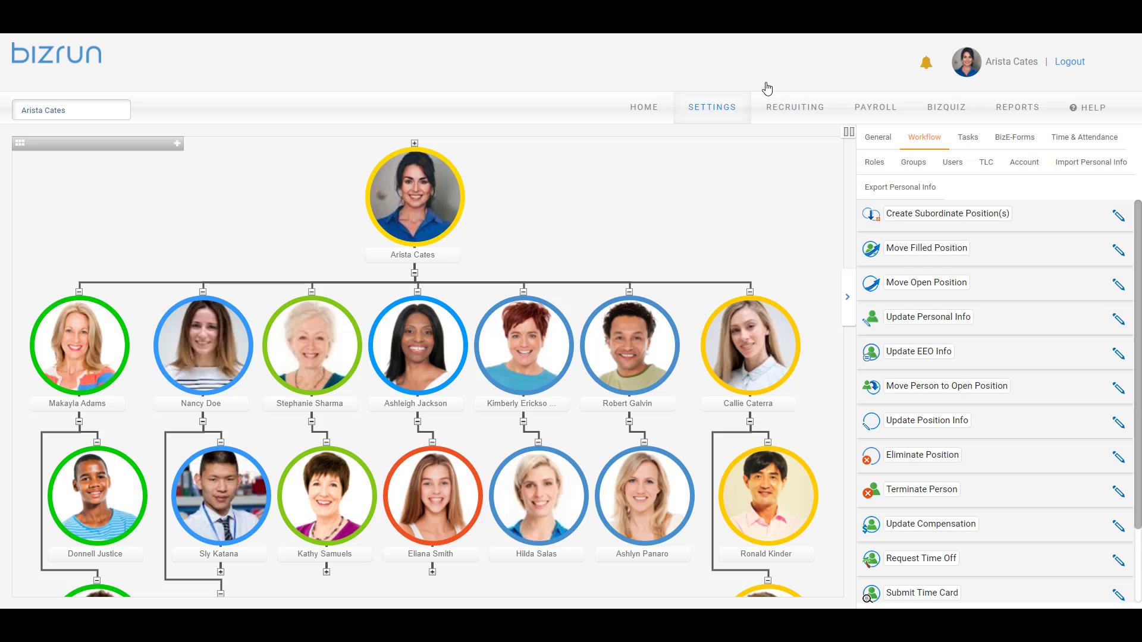
# Step: Review the task list set up for the Request Time Off transaction and close it
pyautogui.click(957, 148)
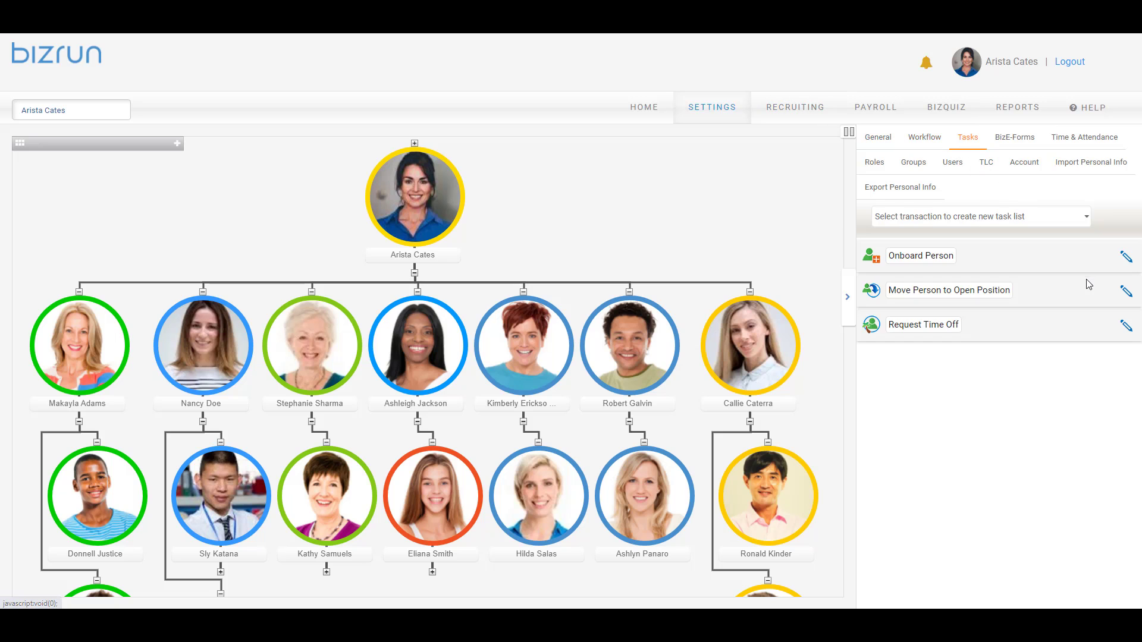
pyautogui.click(1125, 325)
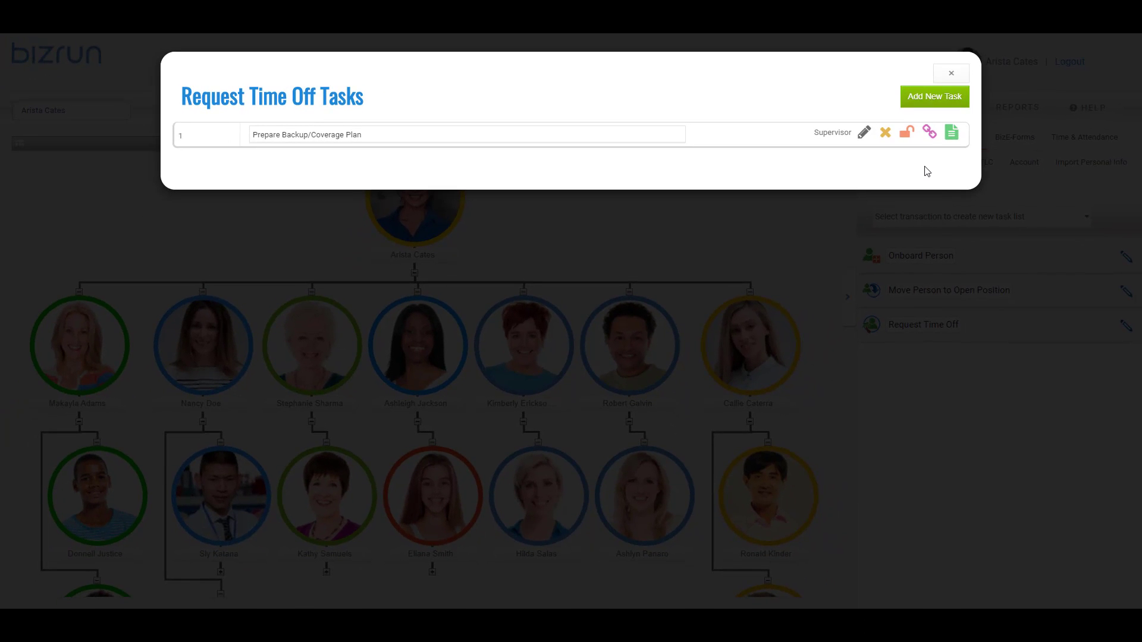
pyautogui.click(951, 73)
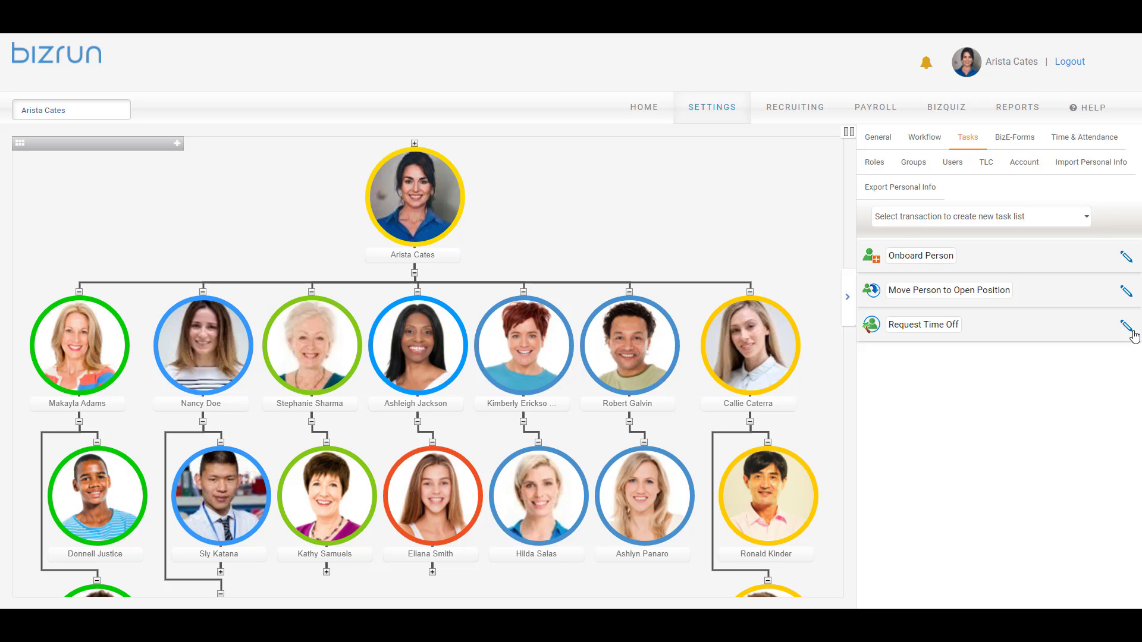
# Step: Bring up a new Workflow & Task Delegation form for the Producer Web I position in the administrator's organization chart
pyautogui.click(210, 357)
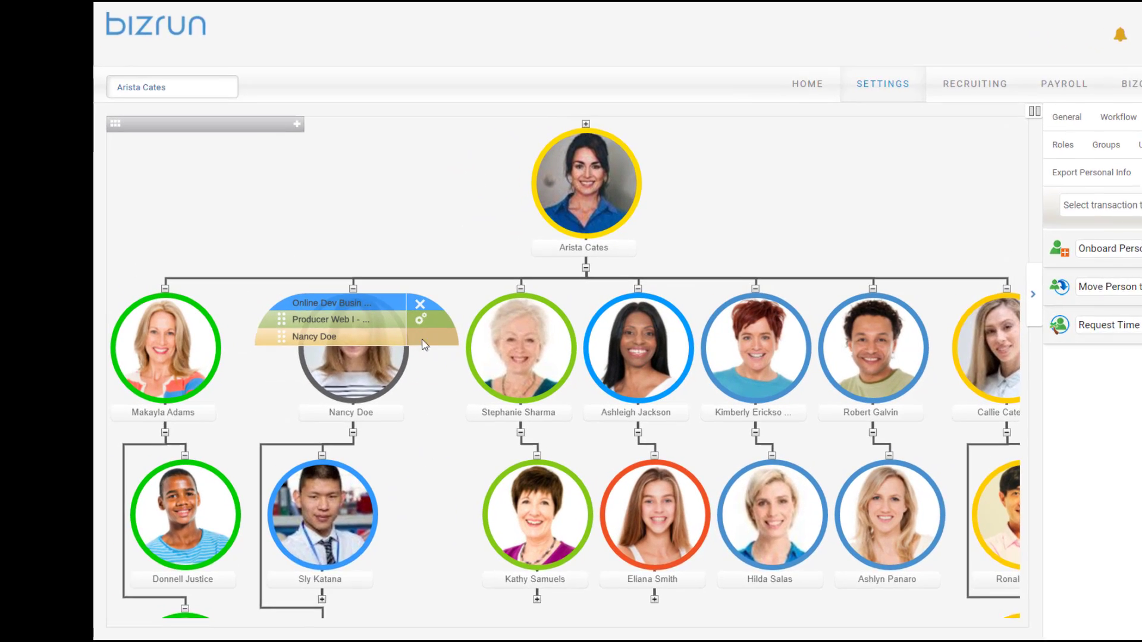
pyautogui.click(422, 319)
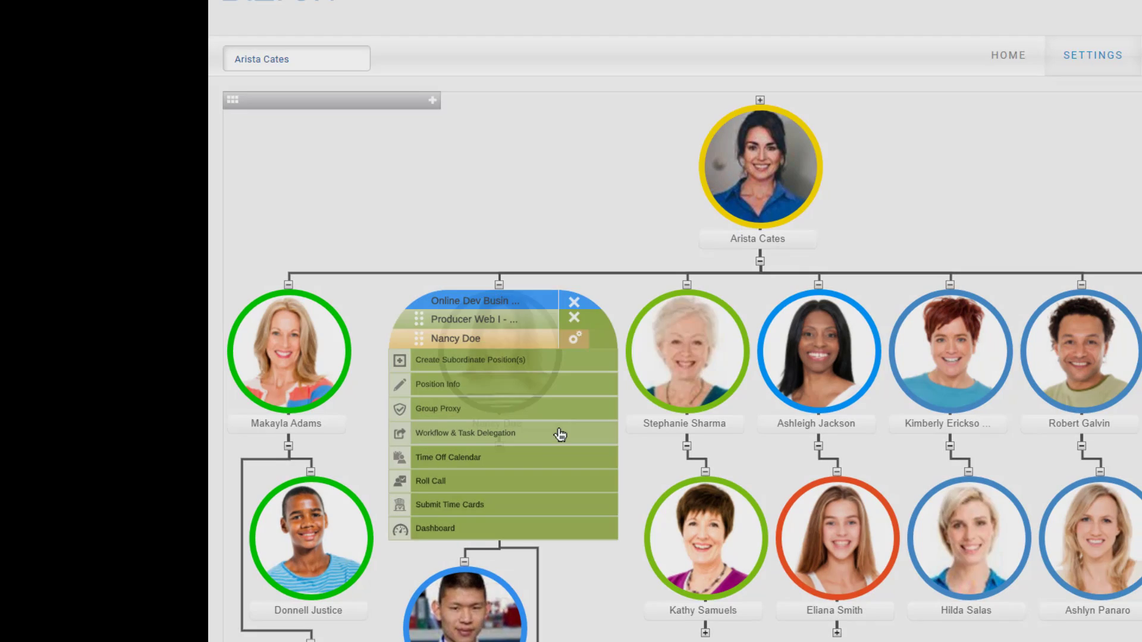
pyautogui.click(563, 434)
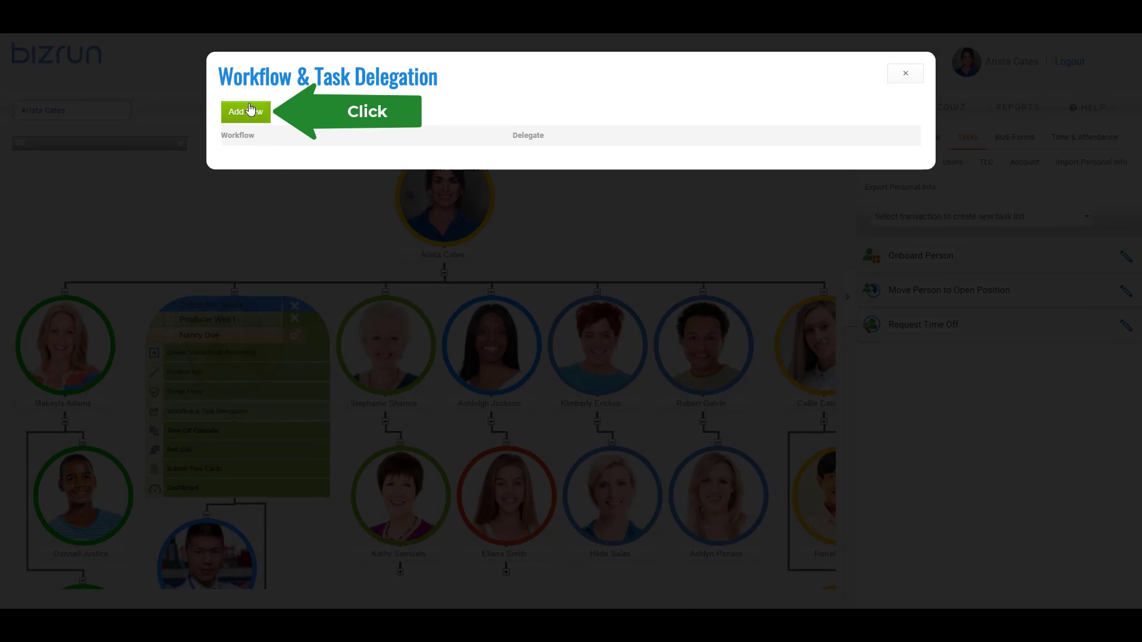
pyautogui.click(250, 111)
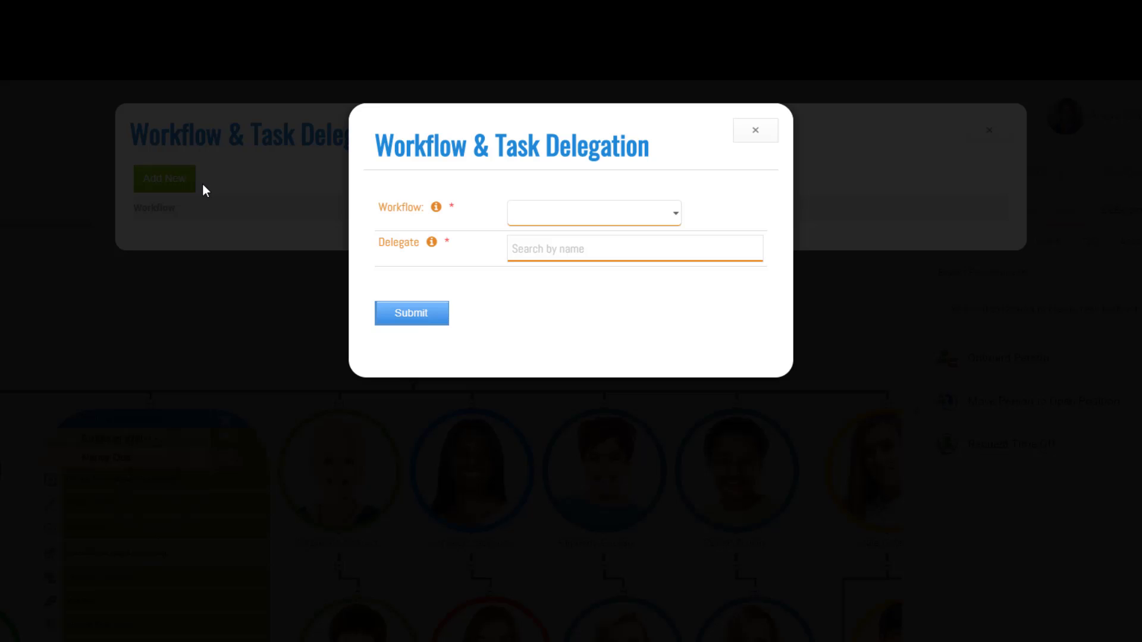
# Step: Examine the workflows offered for delegation and the delegate field, and close the form, delegation list and position options
pyautogui.click(676, 214)
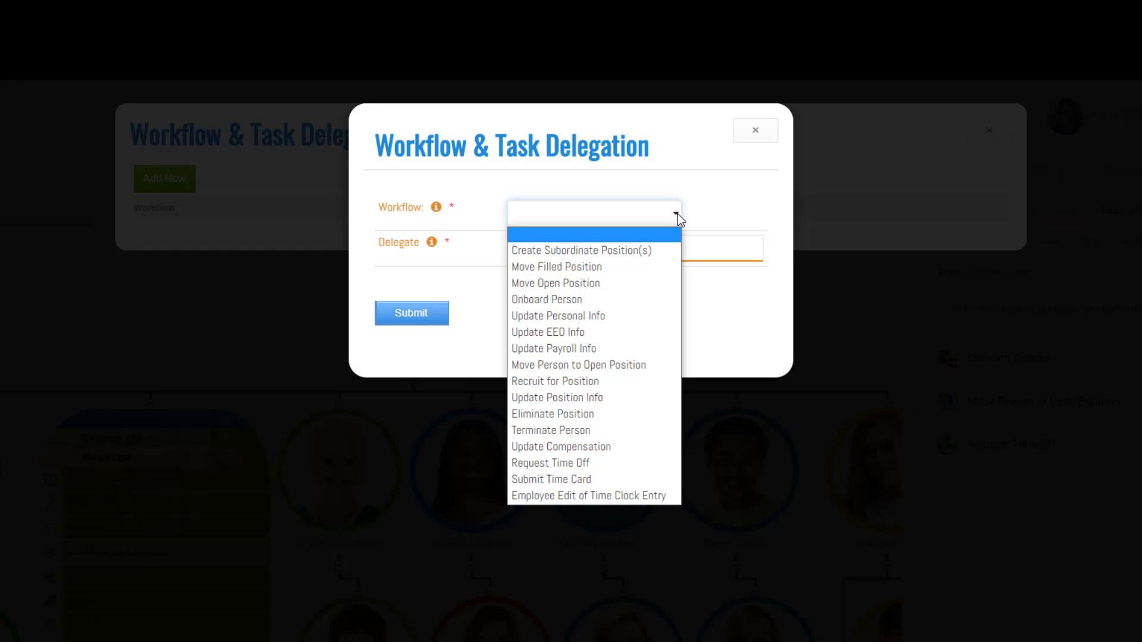
pyautogui.click(676, 213)
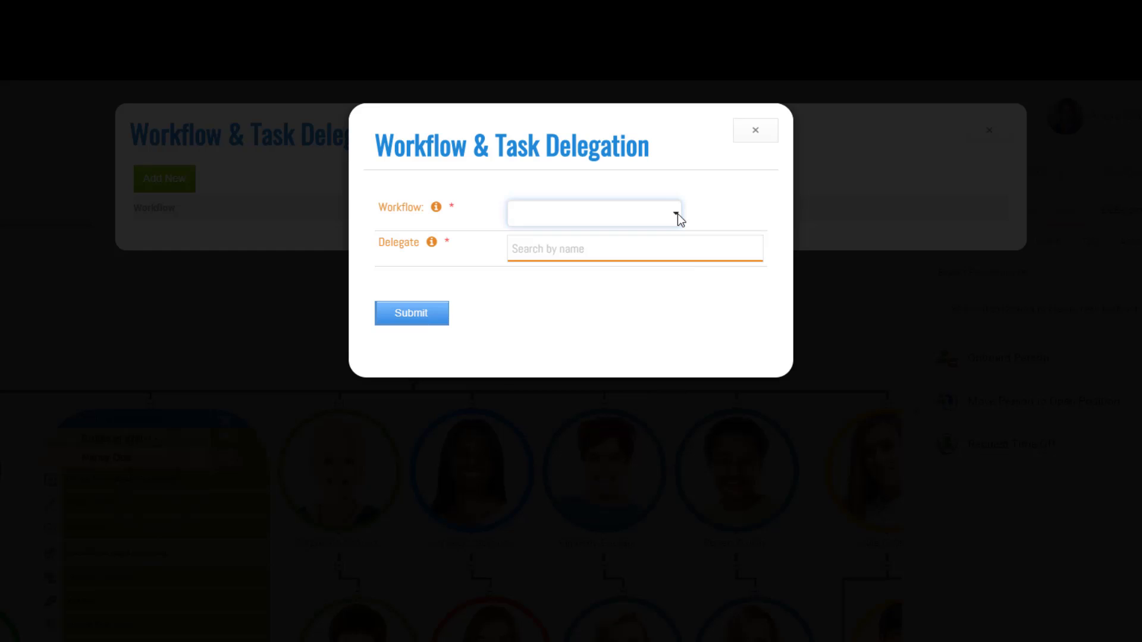
pyautogui.click(676, 246)
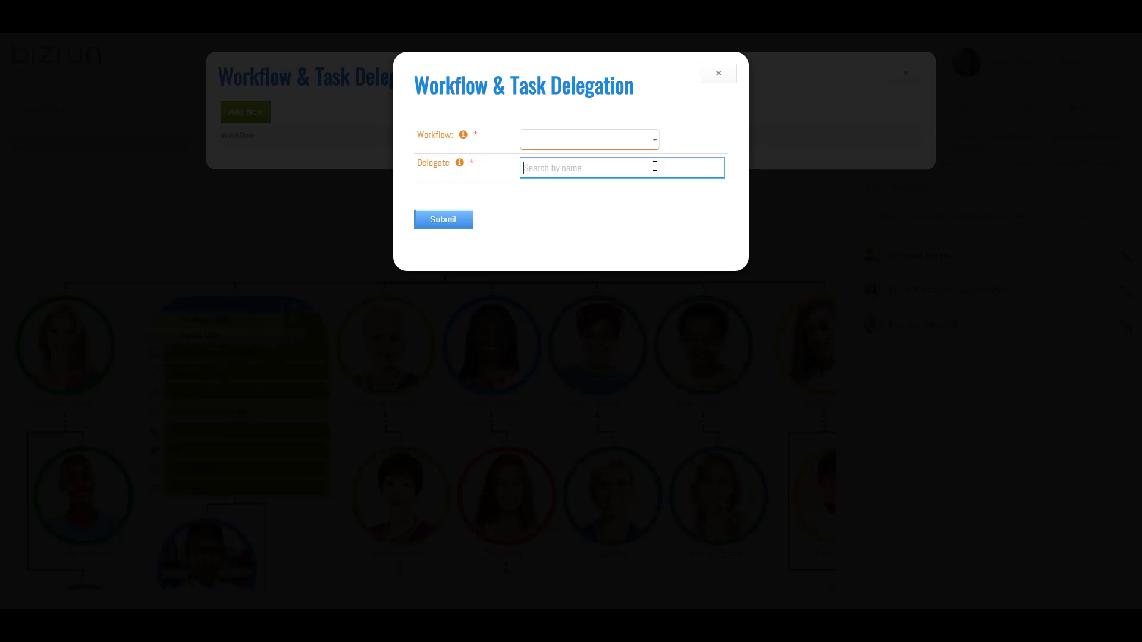
pyautogui.click(733, 74)
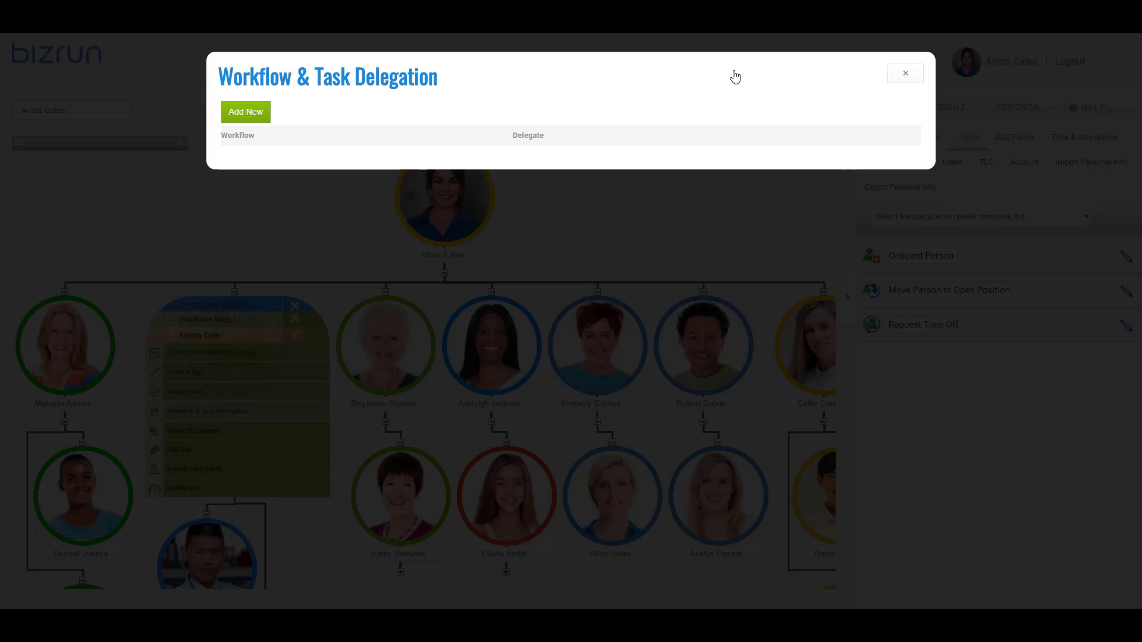
pyautogui.click(913, 85)
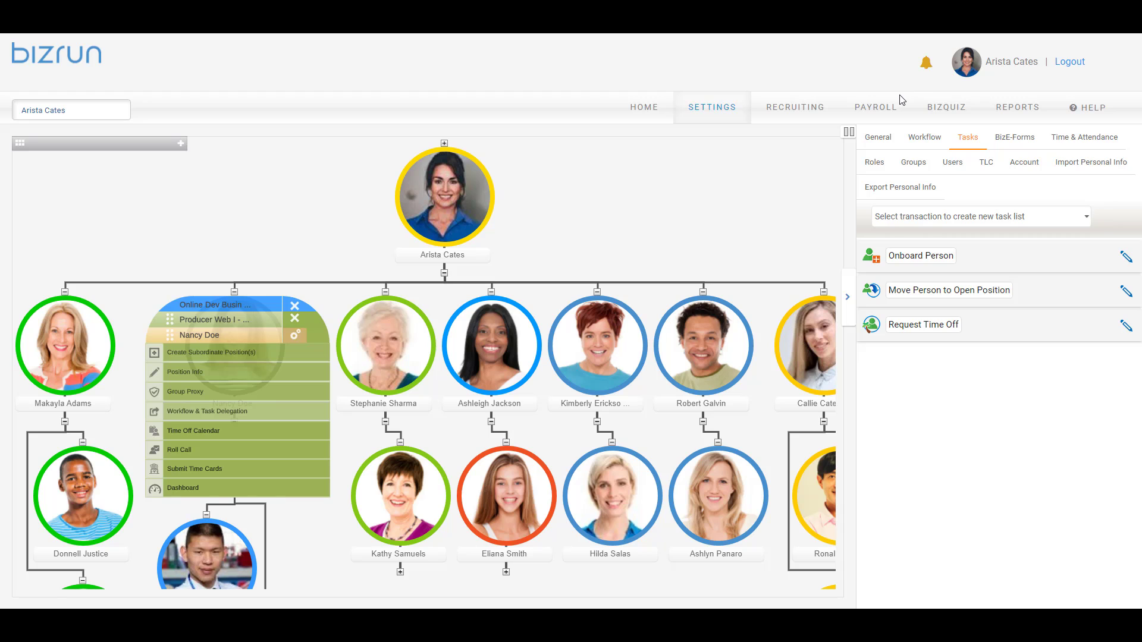
pyautogui.click(298, 322)
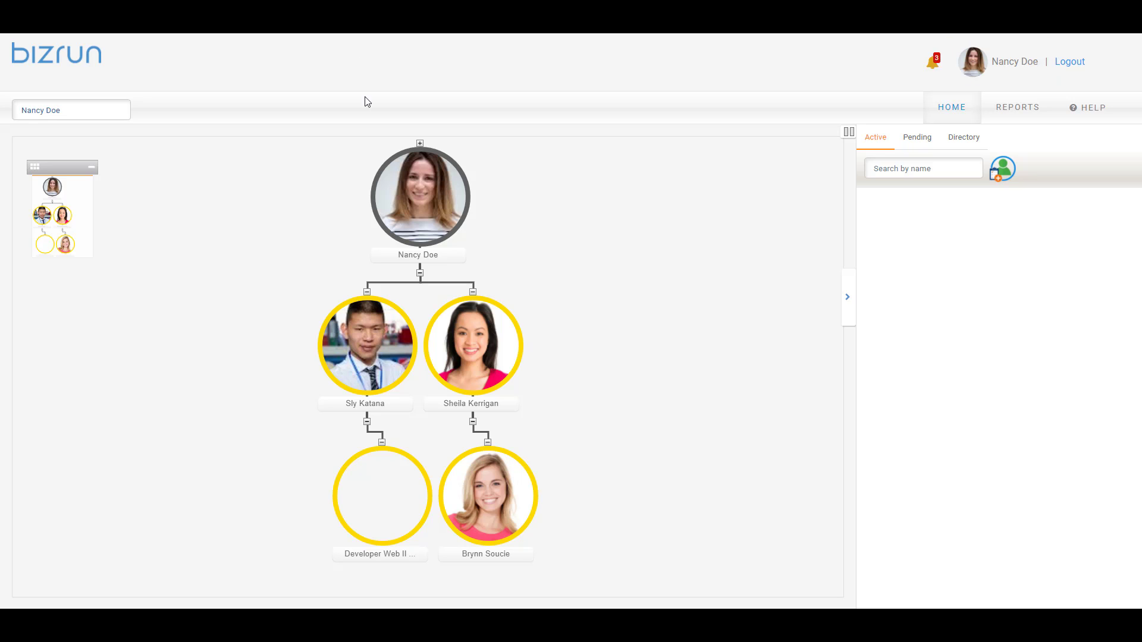
# Step: In the supervisor's own account, start a new workflow and task delegation for the Producer Web I position
pyautogui.click(419, 196)
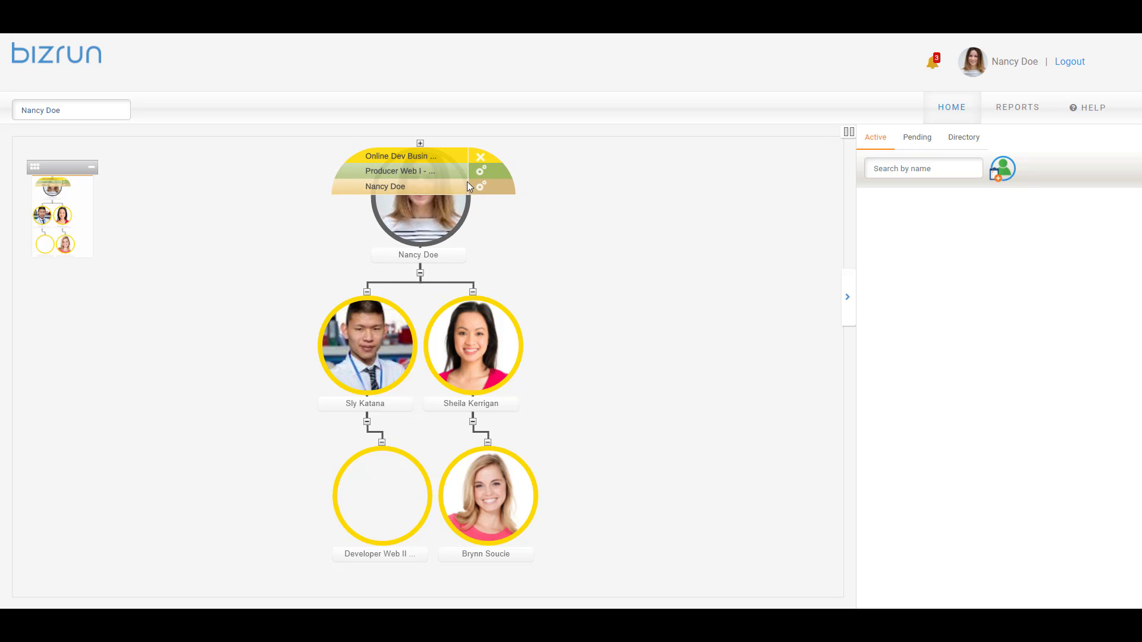
pyautogui.click(482, 173)
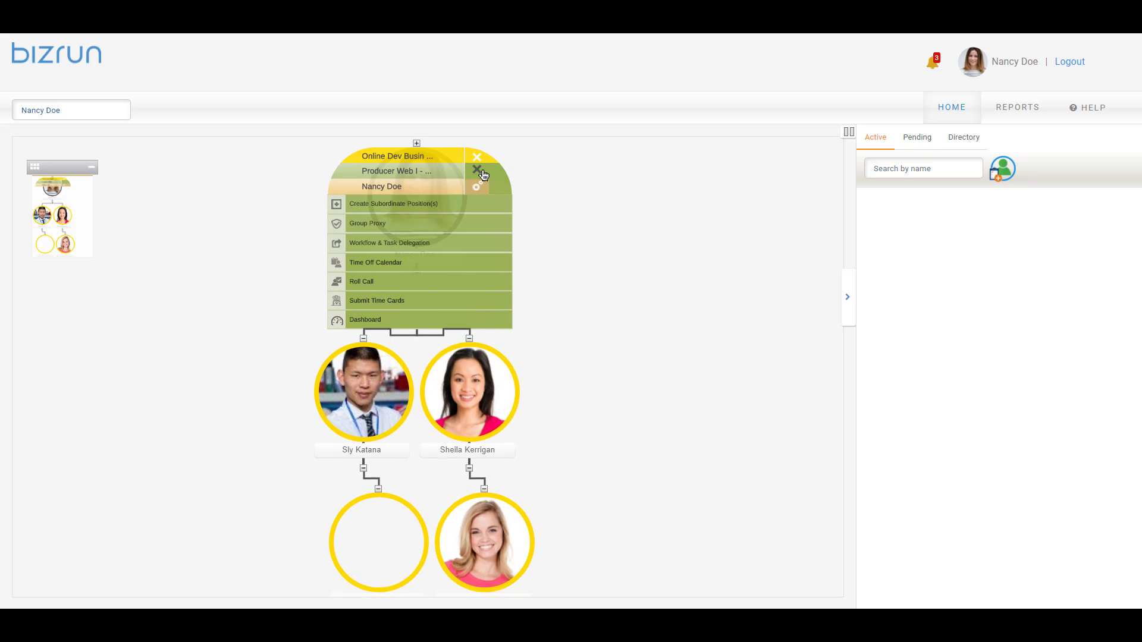
pyautogui.click(446, 241)
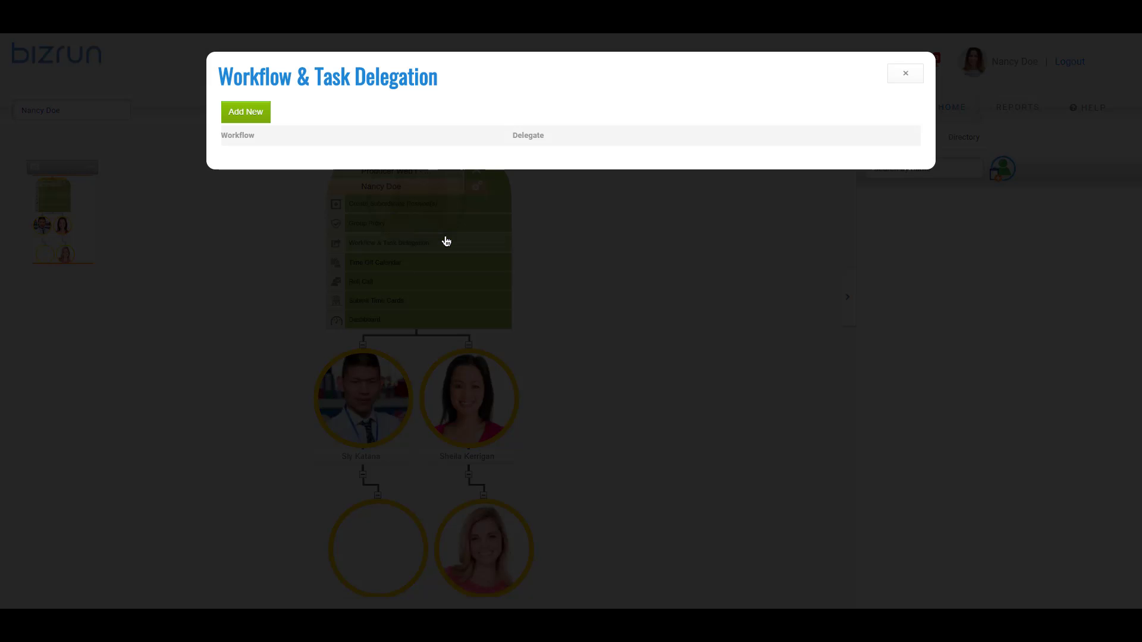
pyautogui.click(260, 113)
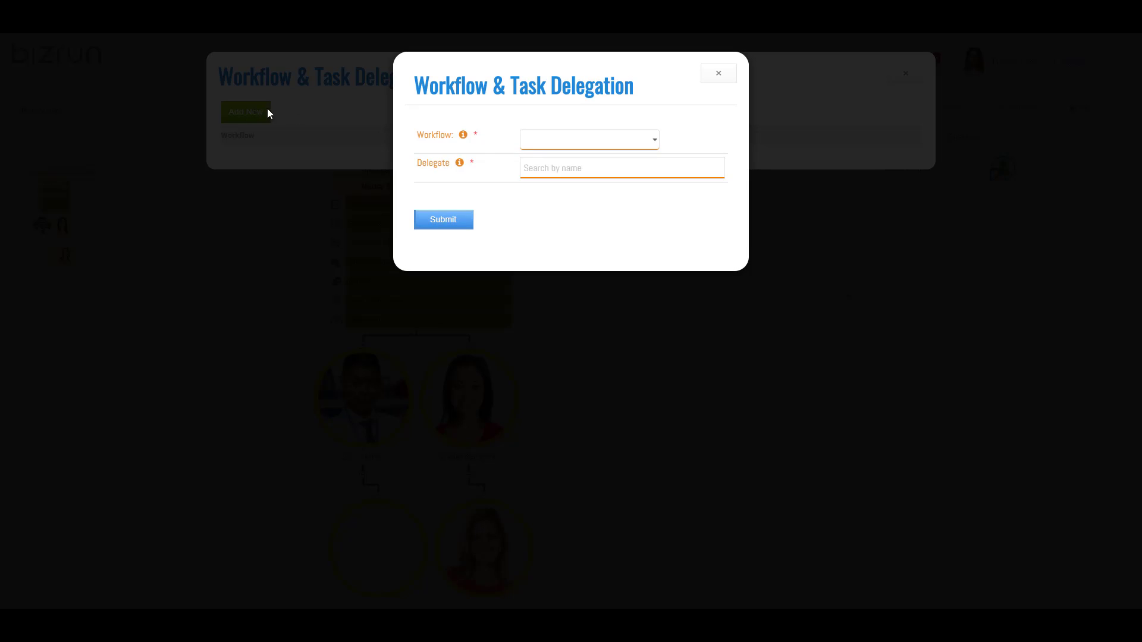
# Step: Delegate the Request Time Off workflow to the chosen colleague, submit it and close the delegation list
pyautogui.click(656, 146)
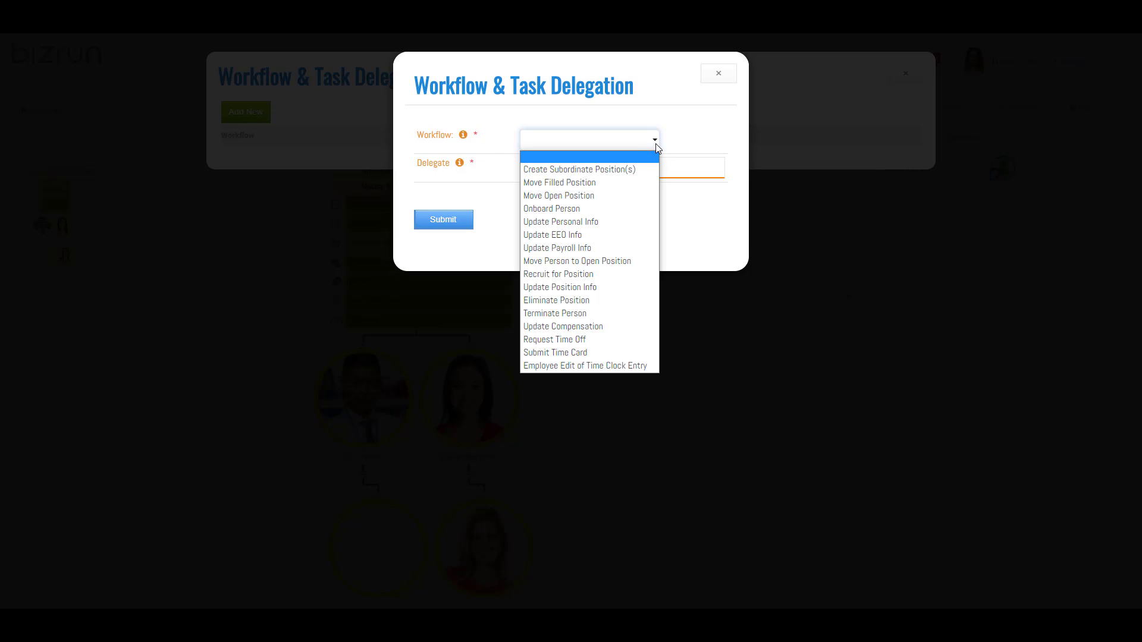
pyautogui.click(621, 339)
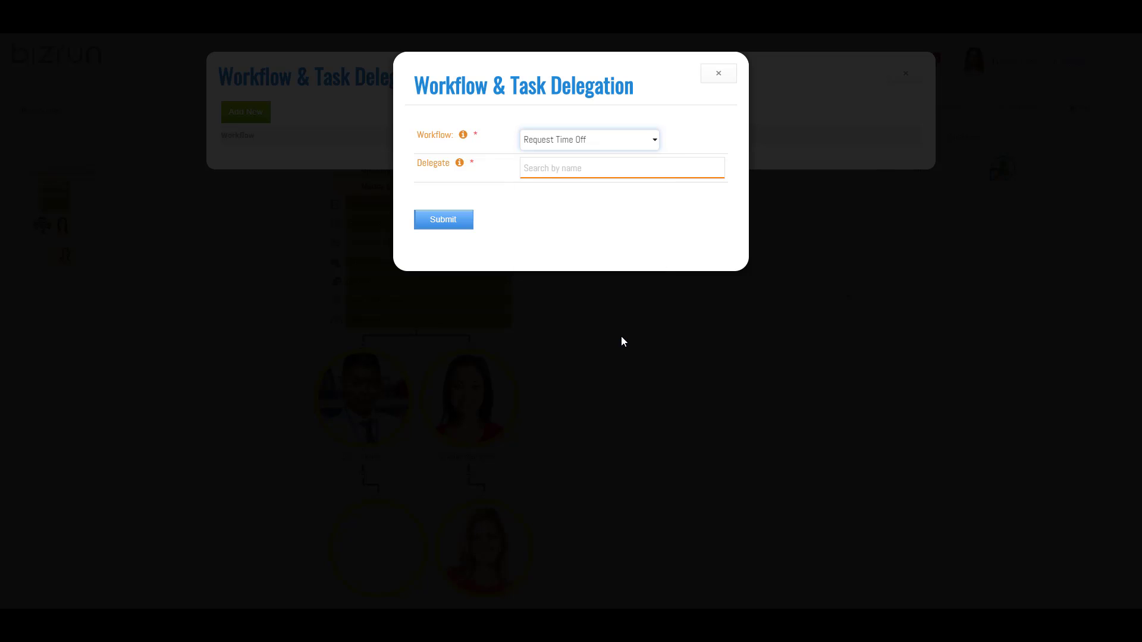
pyautogui.click(587, 170)
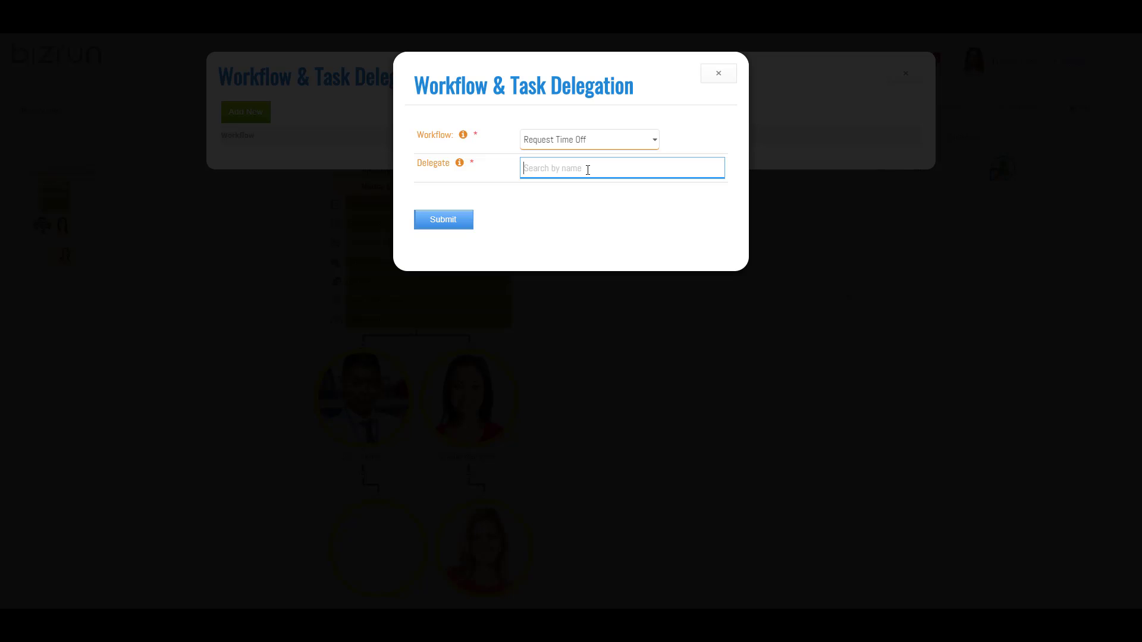
pyautogui.write('call')
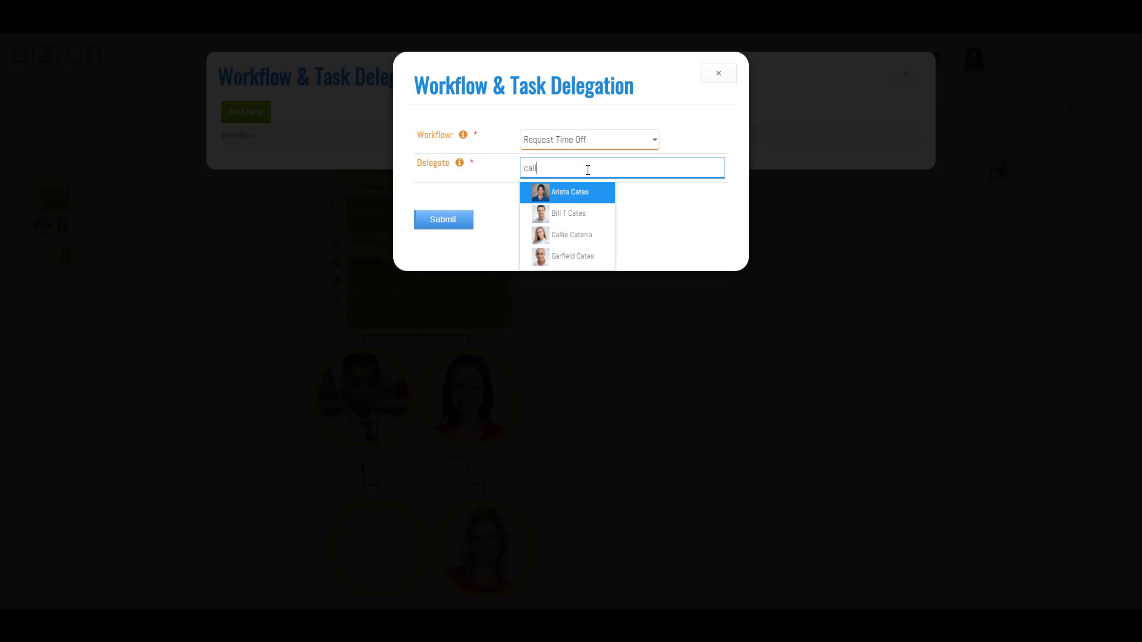
pyautogui.click(581, 192)
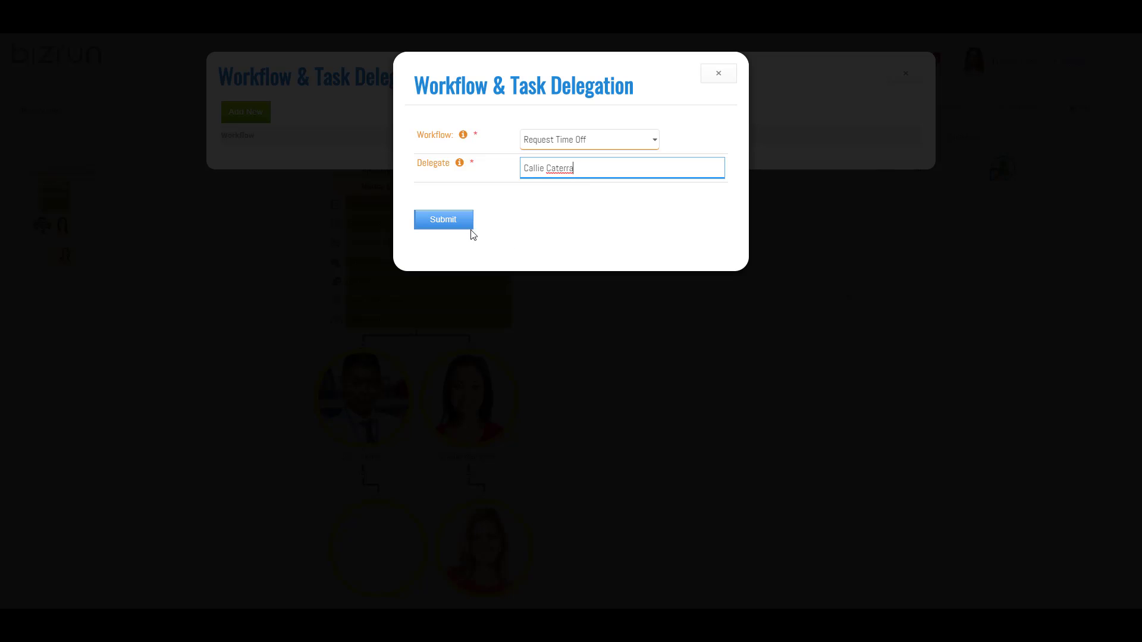
pyautogui.click(450, 229)
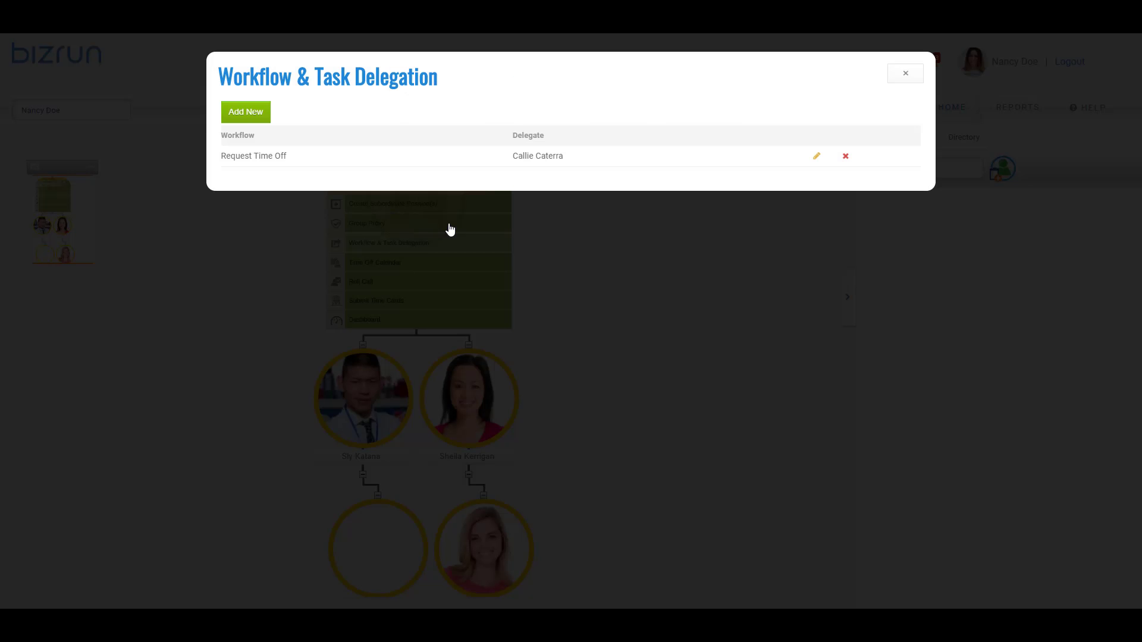
pyautogui.click(919, 74)
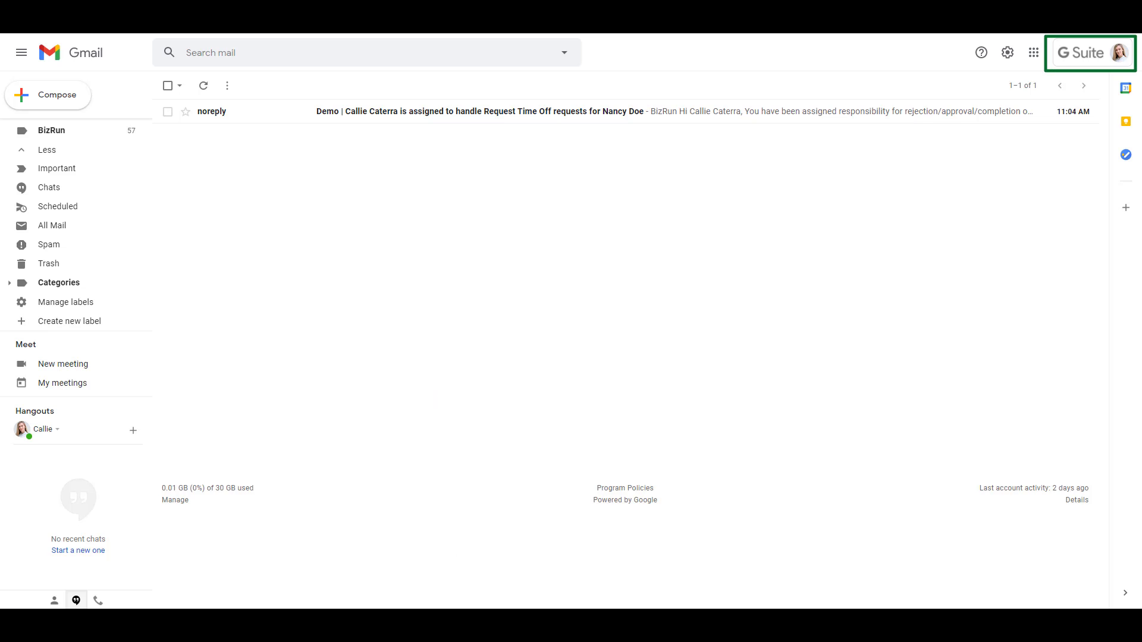
# Step: Switch to the delegate's Gmail inbox and read the notification about the Request Time Off assignment
pyautogui.click(523, 112)
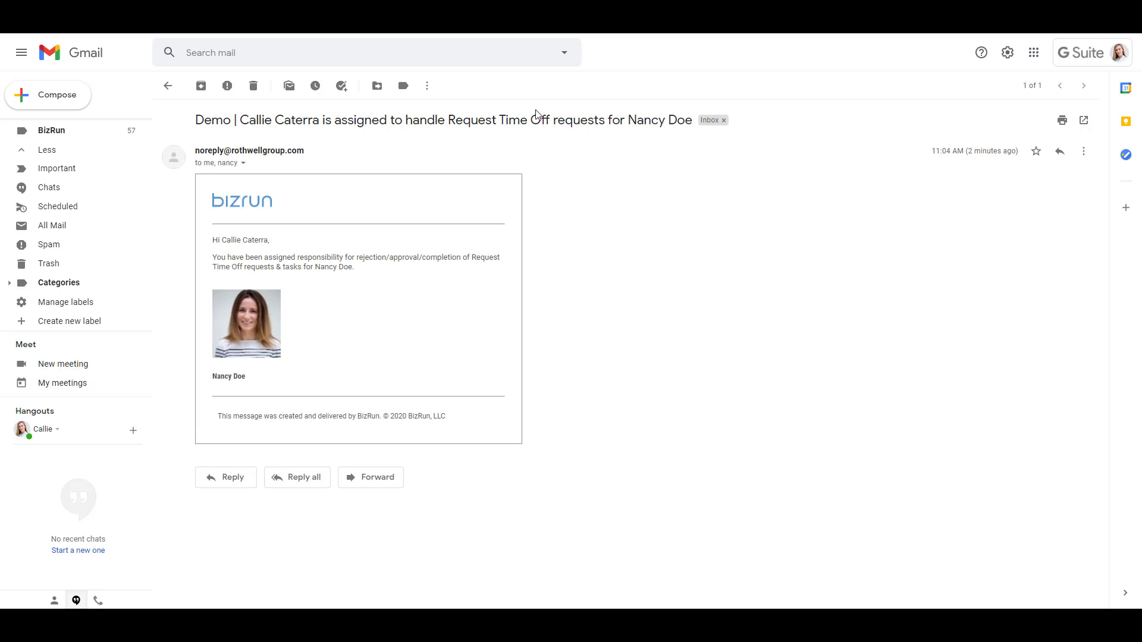
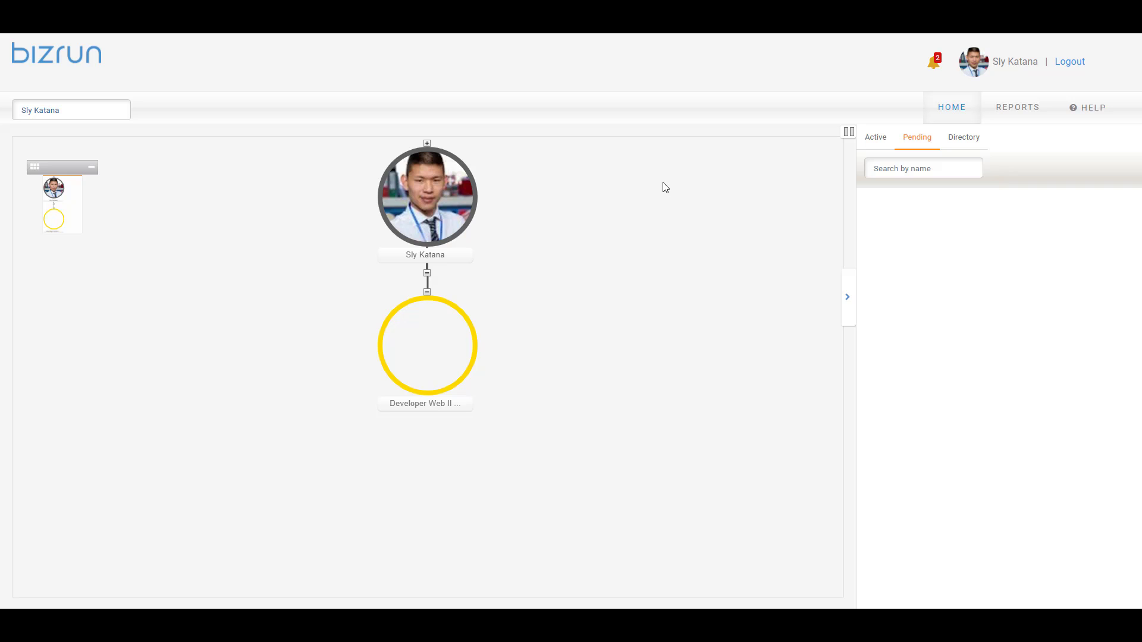
# Step: In the employee's BizRun account, start a time off request with start date 11/27/2020 and type Vacation
pyautogui.click(427, 191)
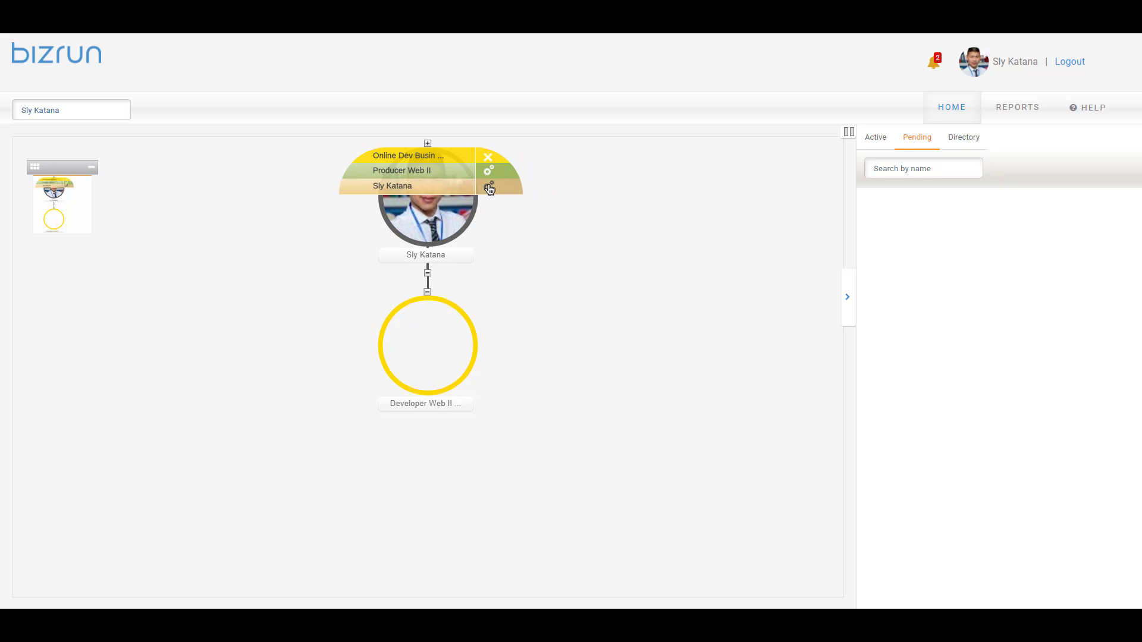
pyautogui.click(489, 188)
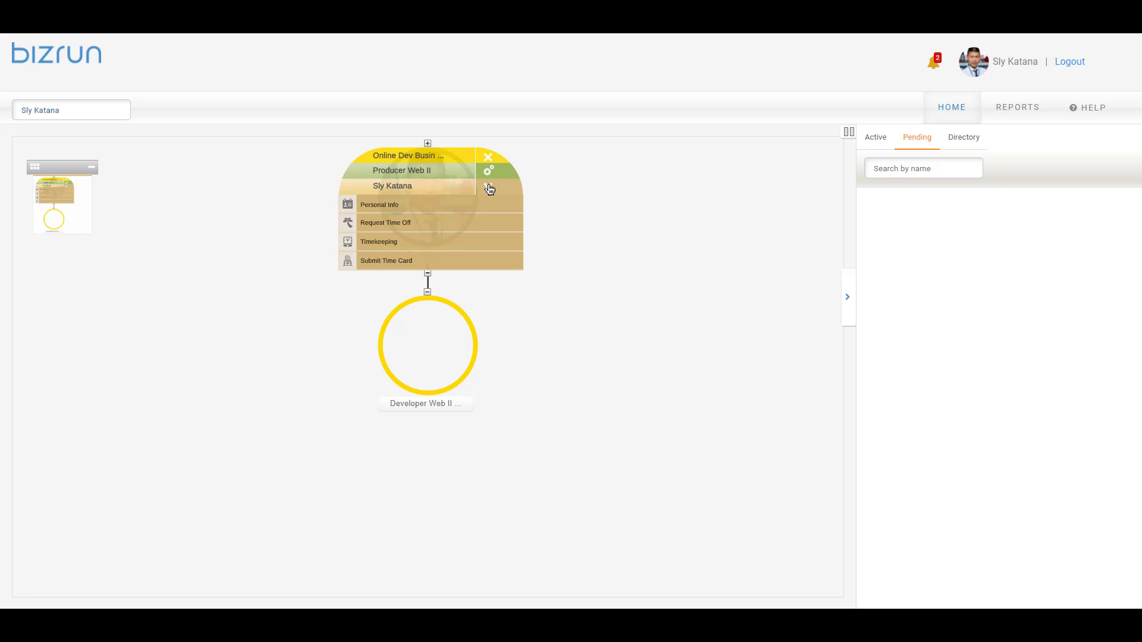
pyautogui.click(448, 231)
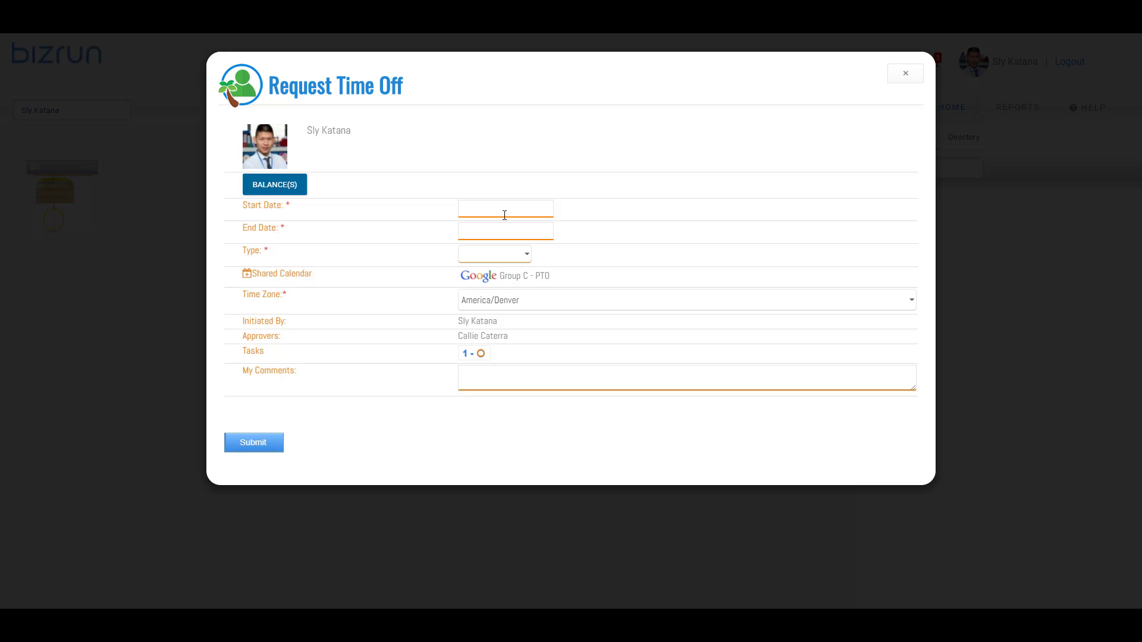
pyautogui.click(506, 209)
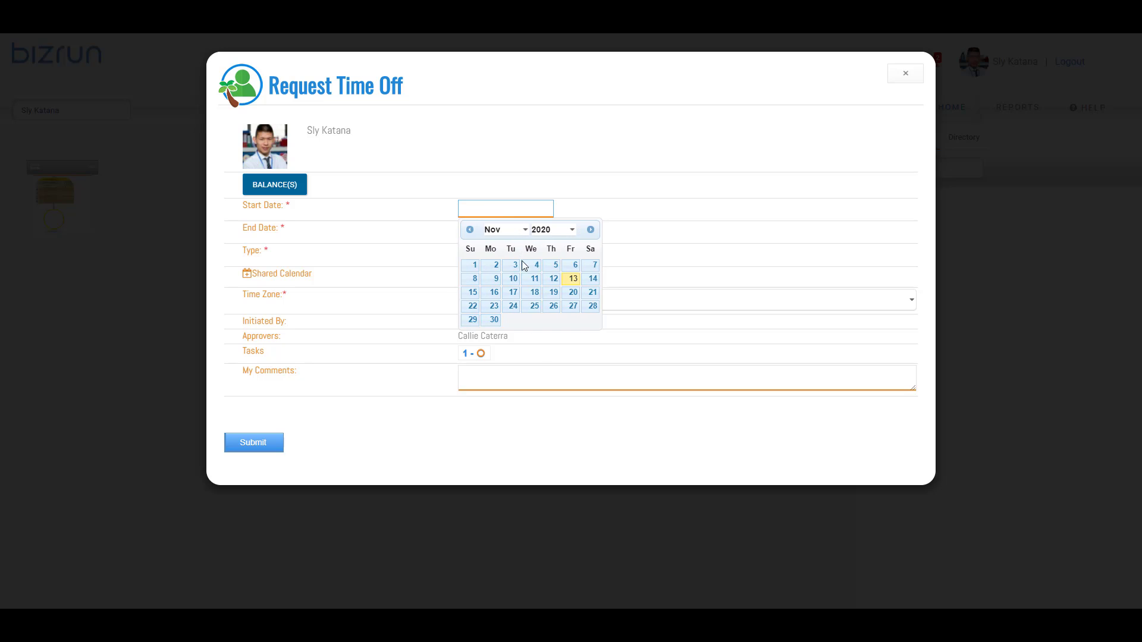
pyautogui.click(575, 308)
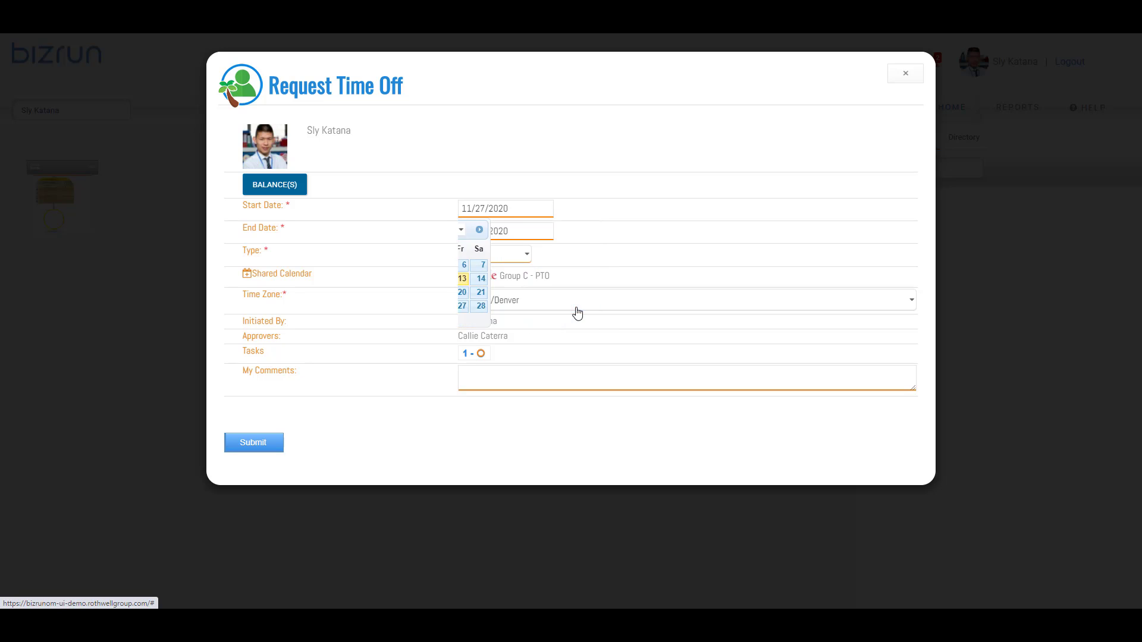
pyautogui.click(525, 256)
pyautogui.click(498, 320)
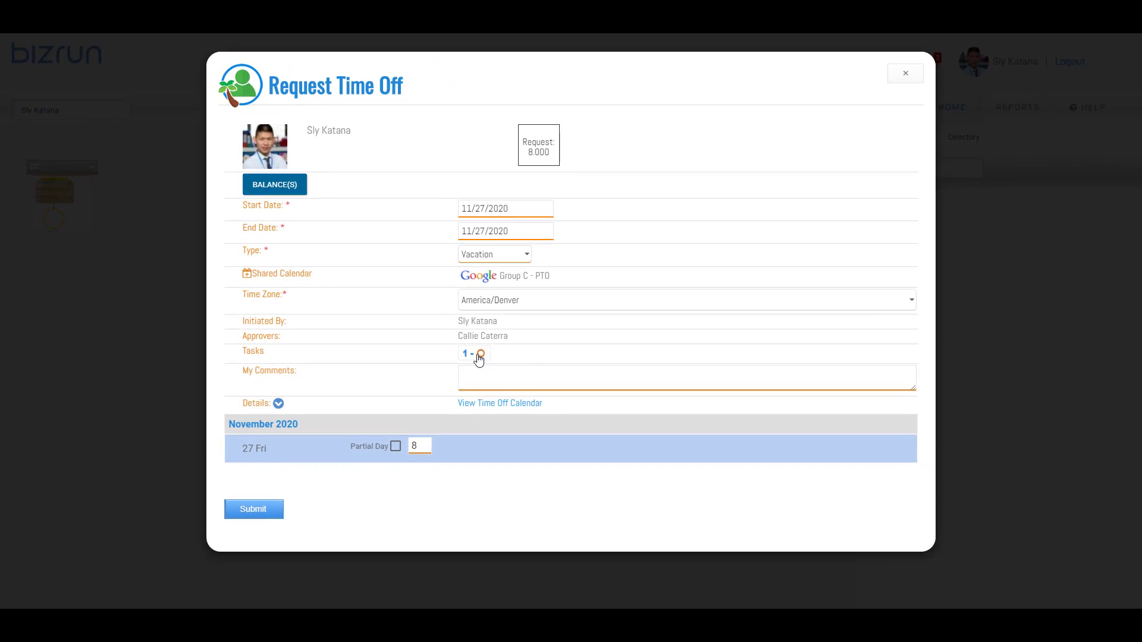
# Step: Check the time off request's task list, then submit the employee's vacation request
pyautogui.click(575, 361)
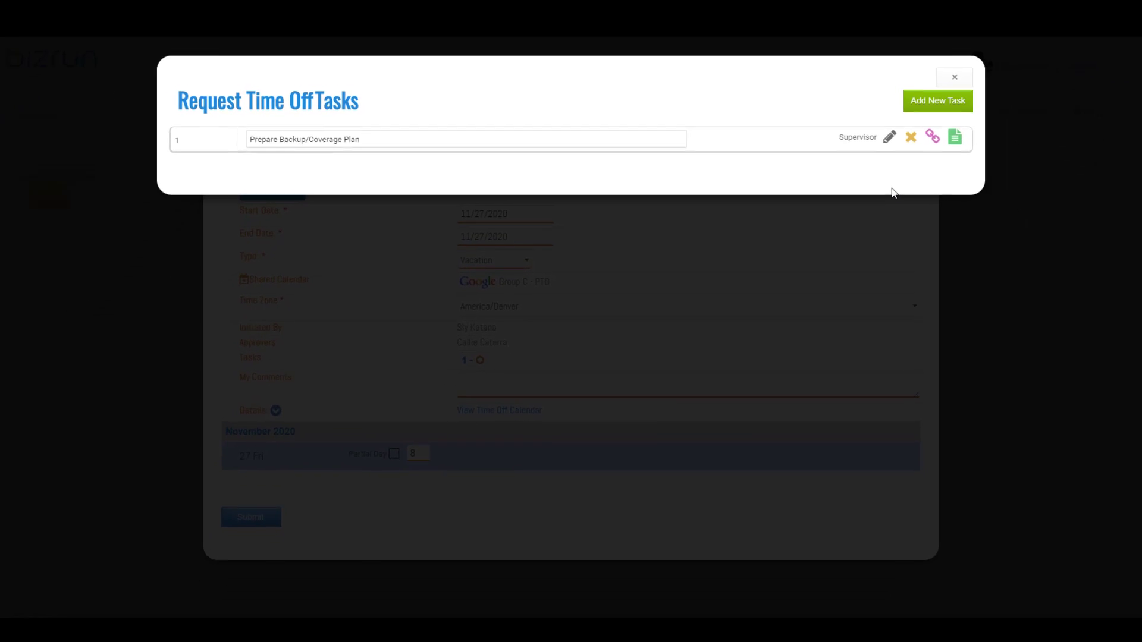
pyautogui.click(963, 76)
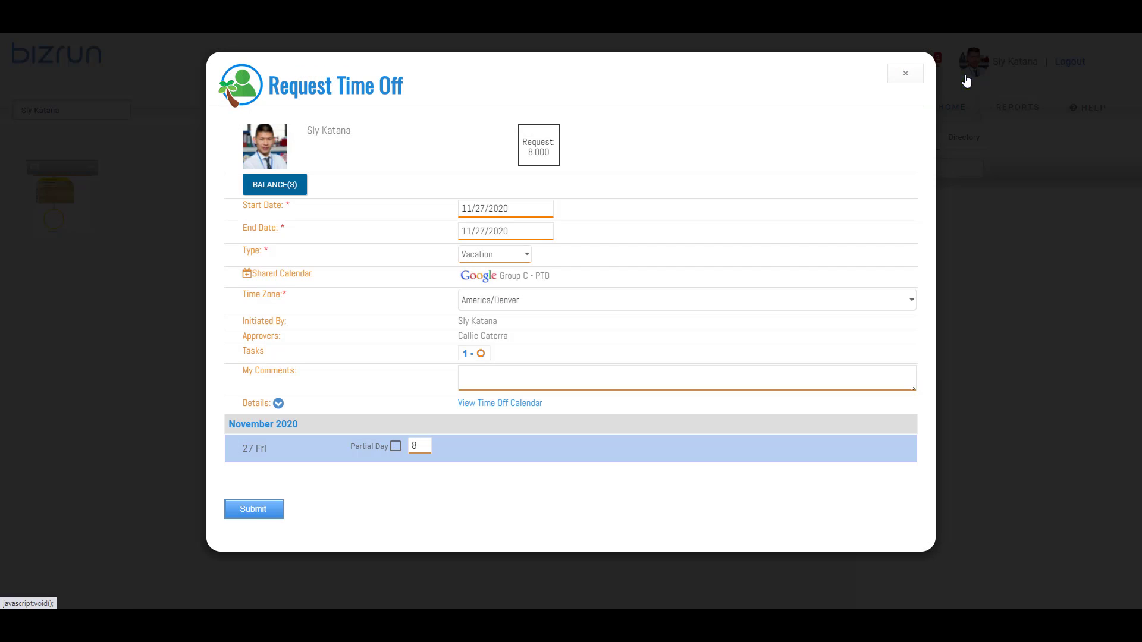
pyautogui.click(262, 510)
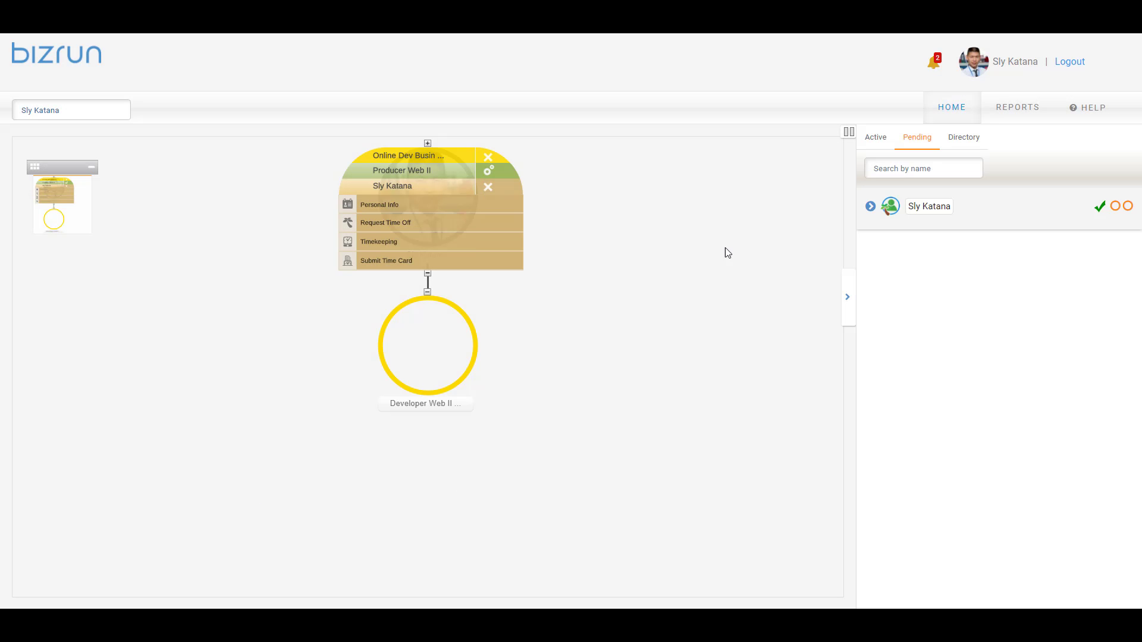
pyautogui.click(487, 186)
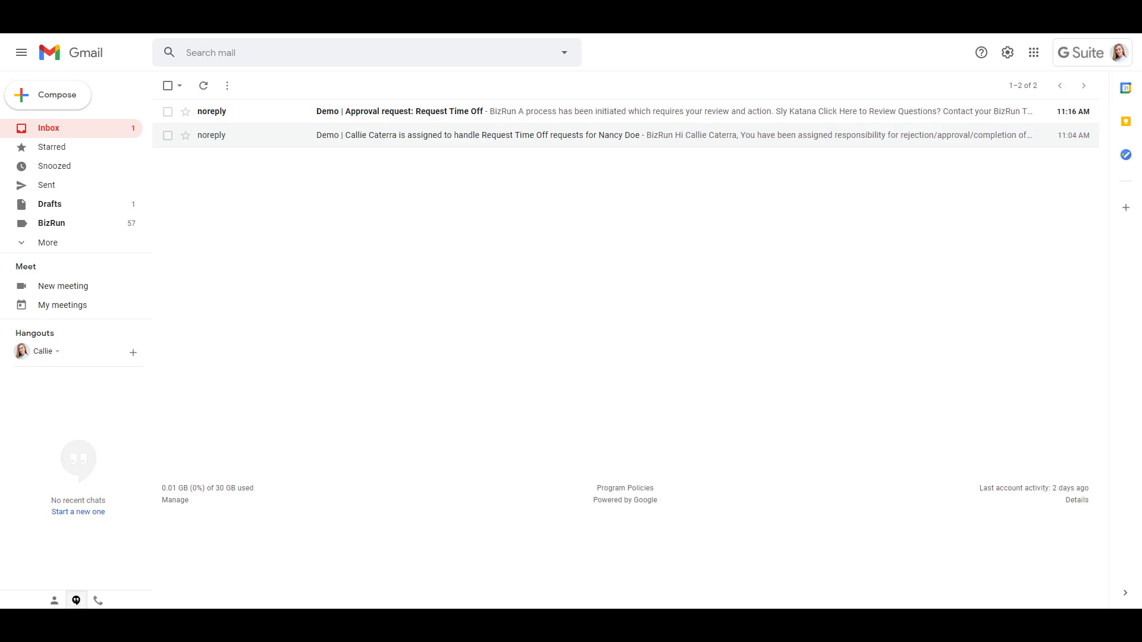
# Step: From the approval request e-mail in the delegate's Gmail, open the employee's time off request in BizRun and submit an Approve vote
pyautogui.click(560, 111)
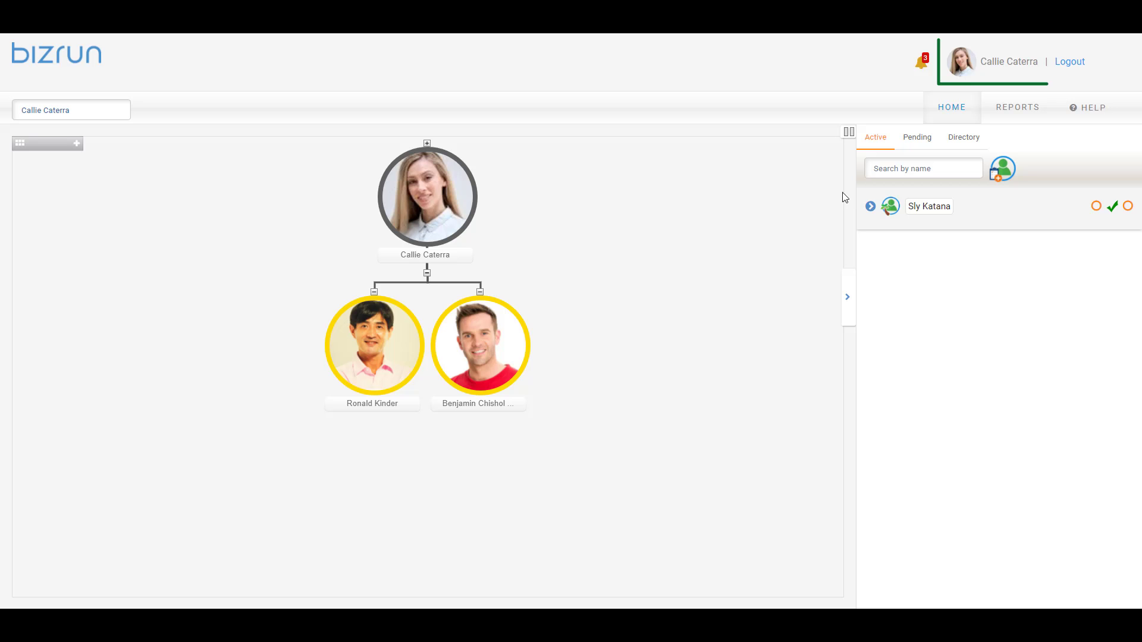
pyautogui.click(871, 207)
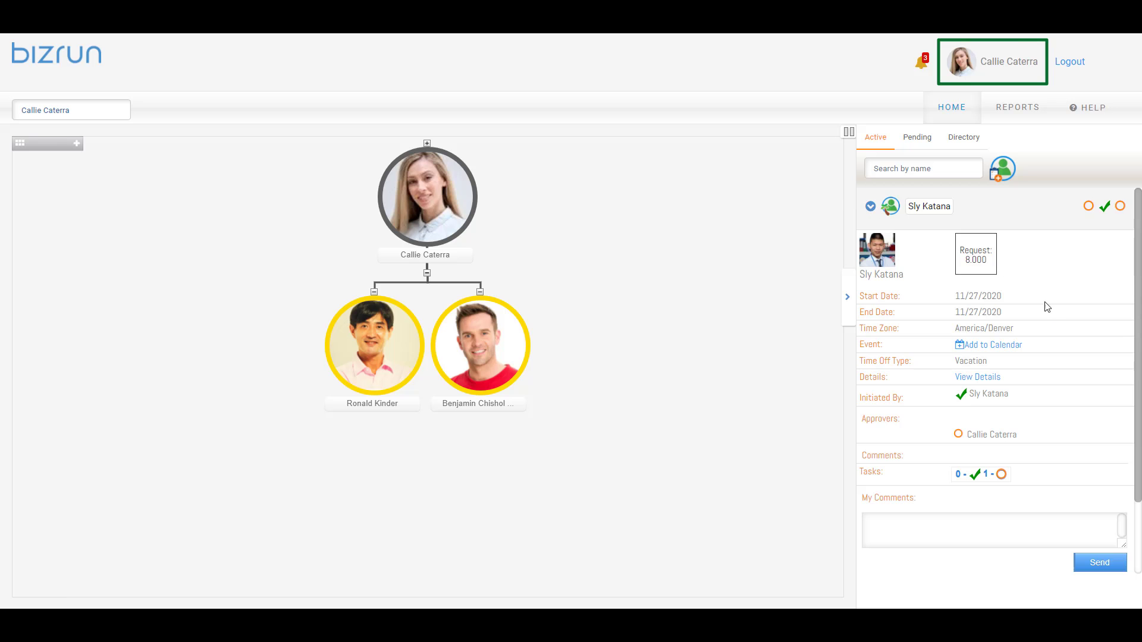
pyautogui.scroll(-3, 1046, 312)
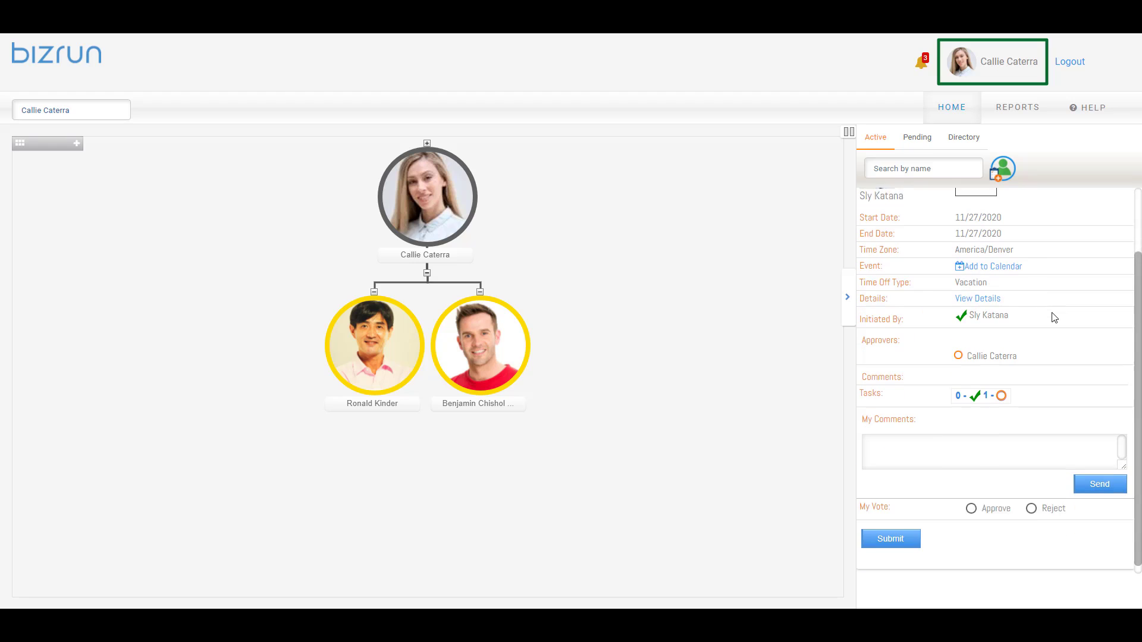
pyautogui.click(972, 500)
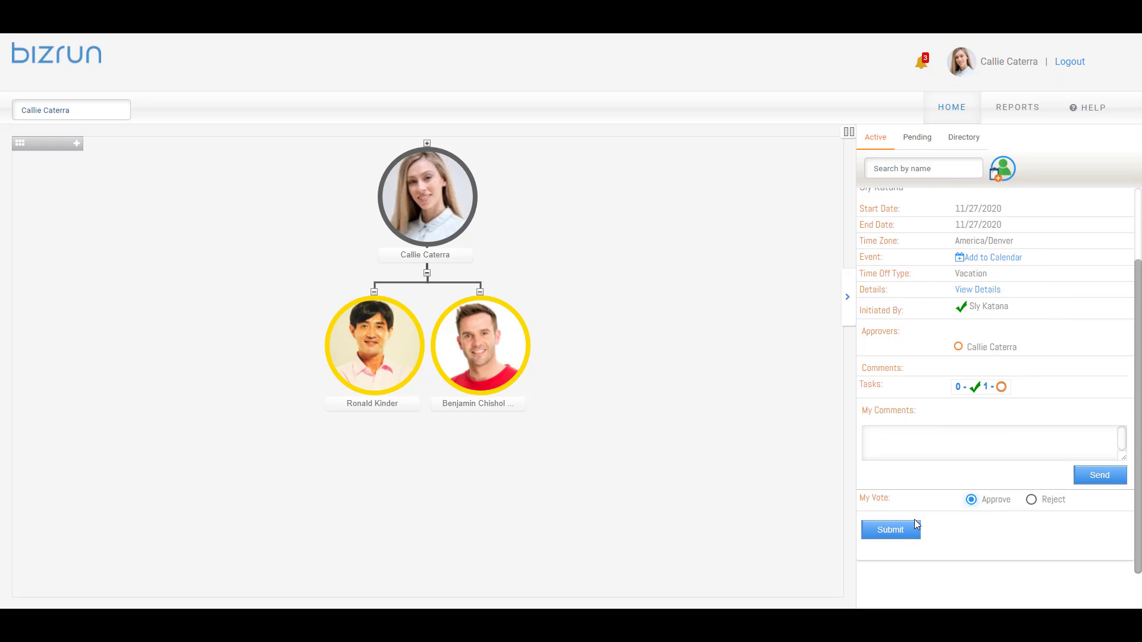
pyautogui.click(892, 534)
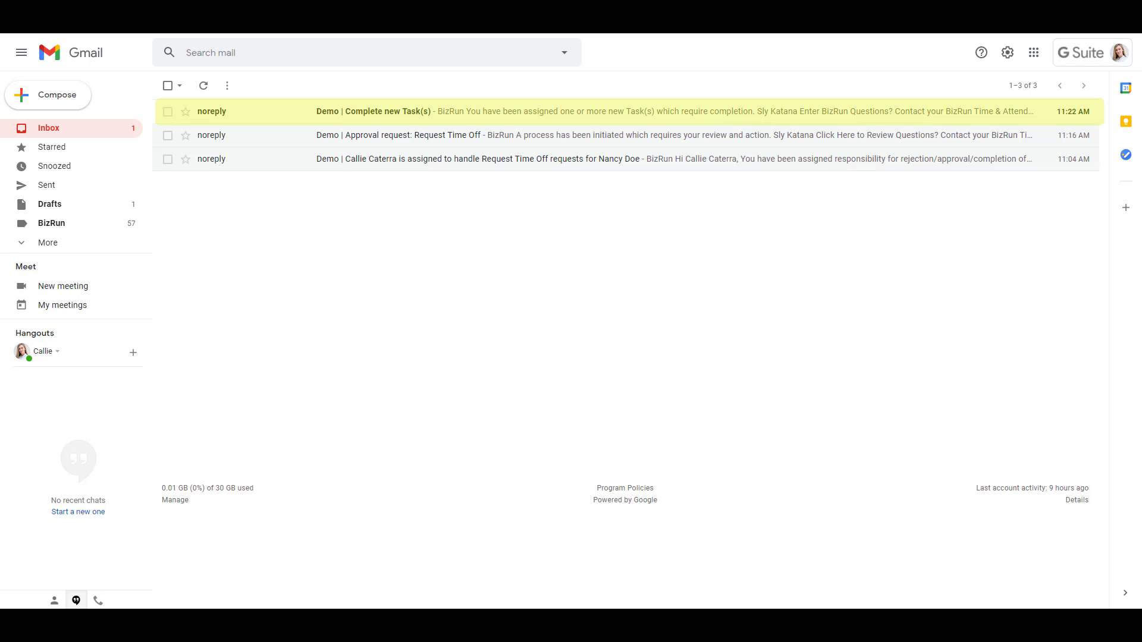
# Step: Follow the Complete new Task(s) e-mail in the delegate's Gmail to BizRun and submit the request's Prepare Backup/Coverage Plan task as completed
pyautogui.click(369, 114)
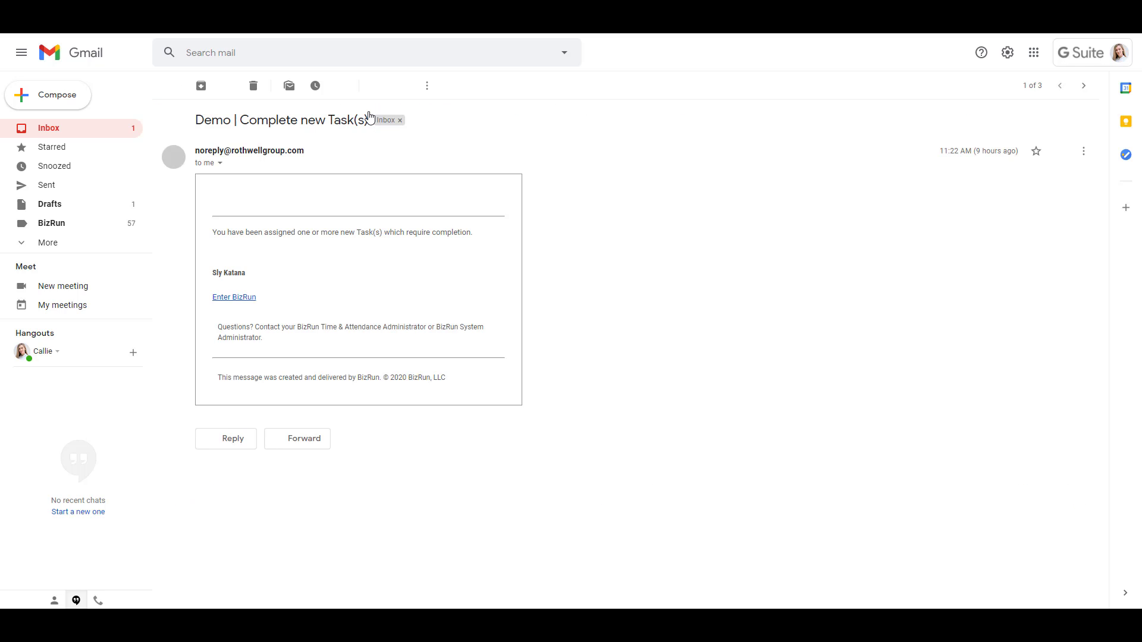
pyautogui.click(238, 366)
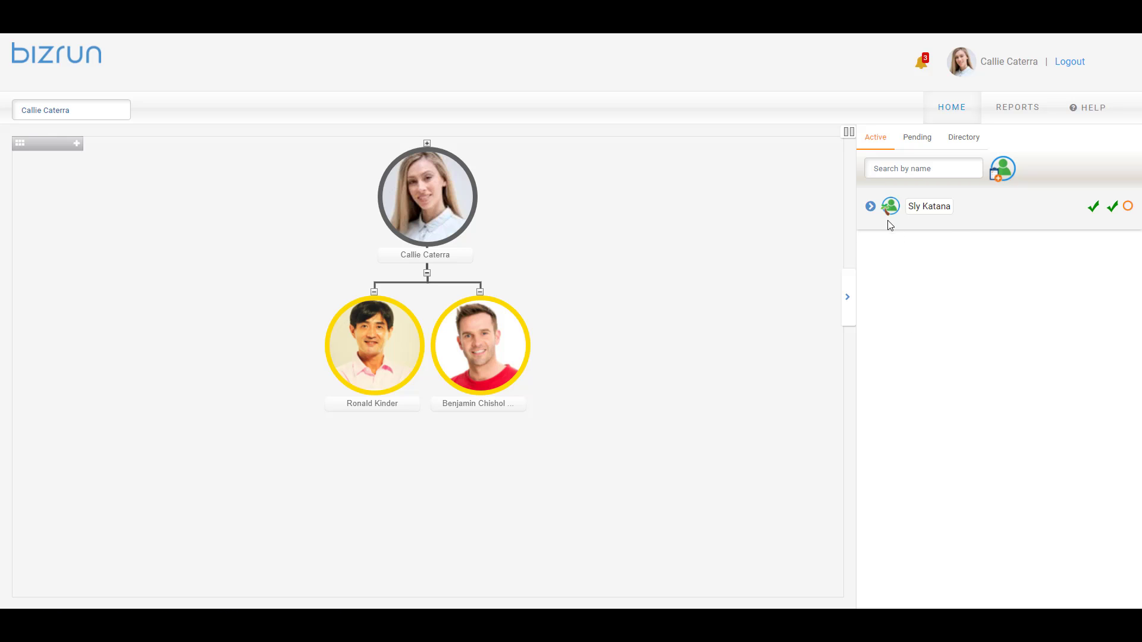
pyautogui.click(870, 207)
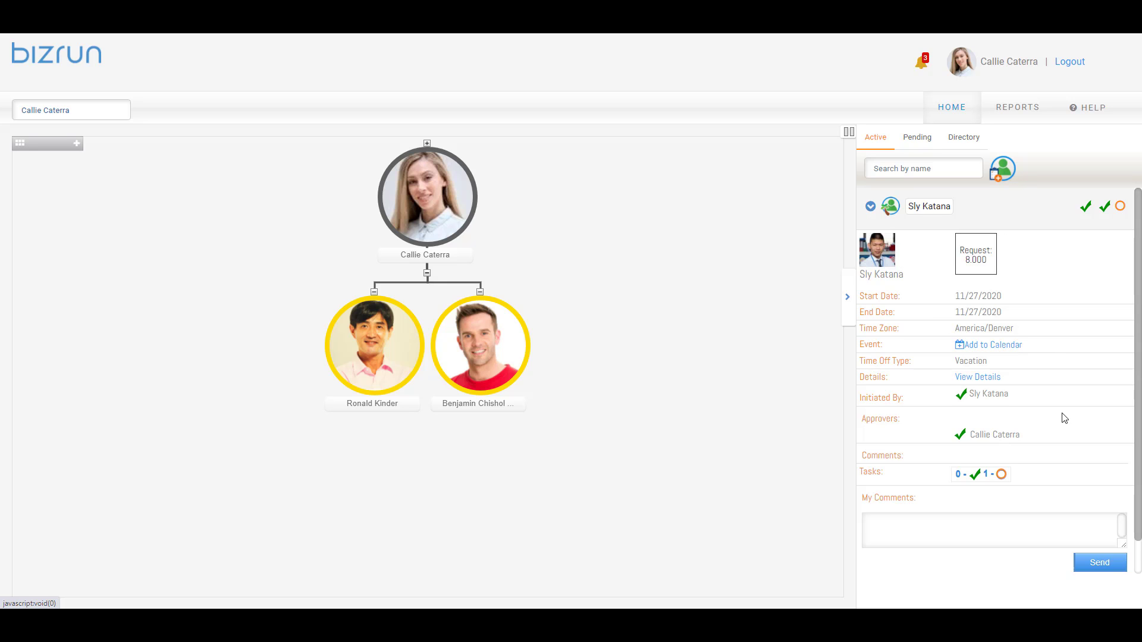
pyautogui.scroll(-1, 1065, 419)
pyautogui.click(994, 439)
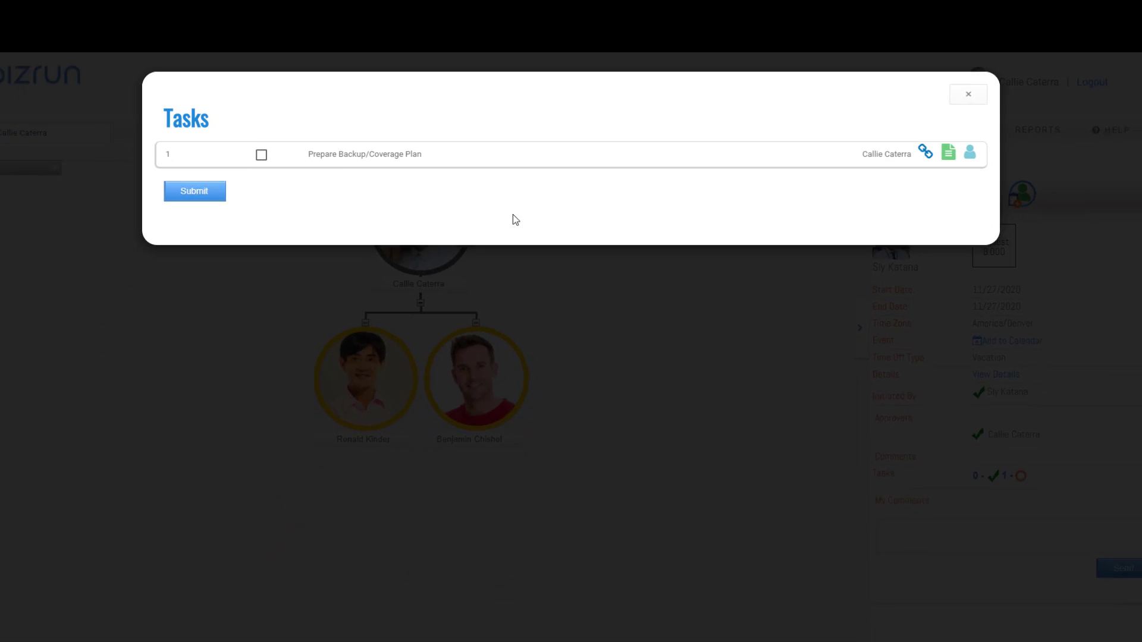
pyautogui.click(274, 131)
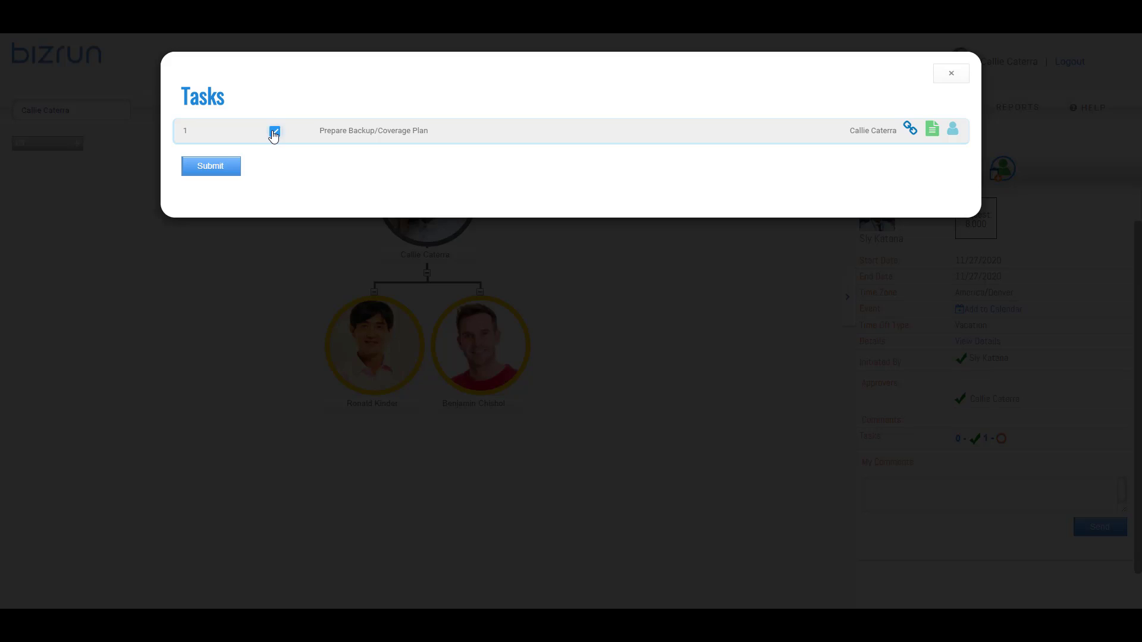
pyautogui.click(221, 168)
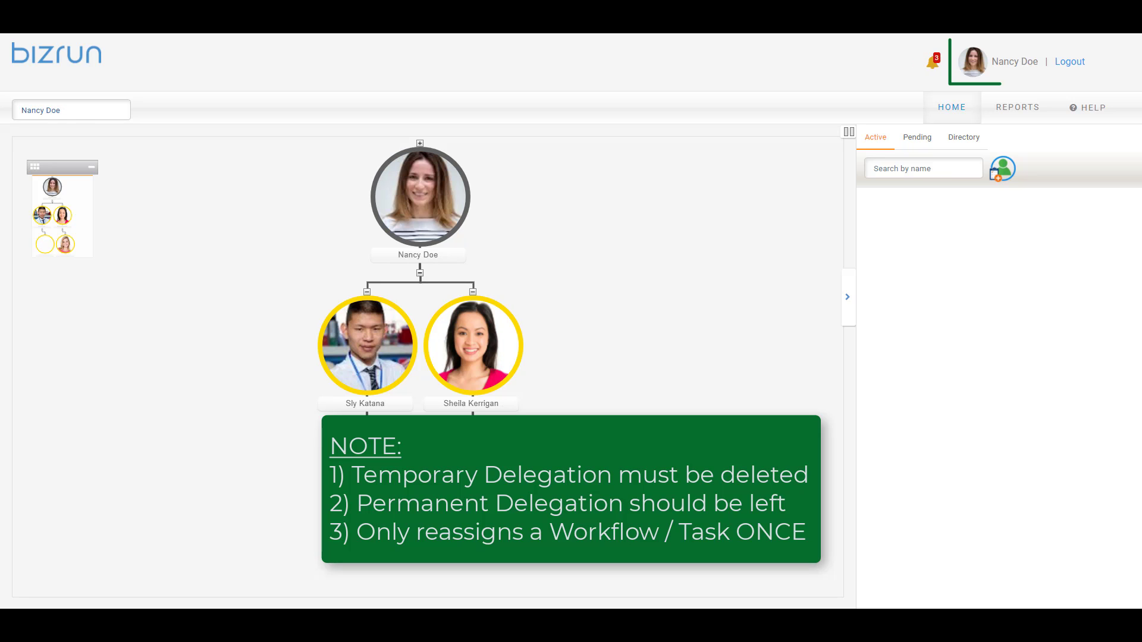
# Step: In the supervisor's BizRun account, delete the Request Time Off delegation of the Producer Web I position and collapse the supervisor's chart menu
pyautogui.click(420, 202)
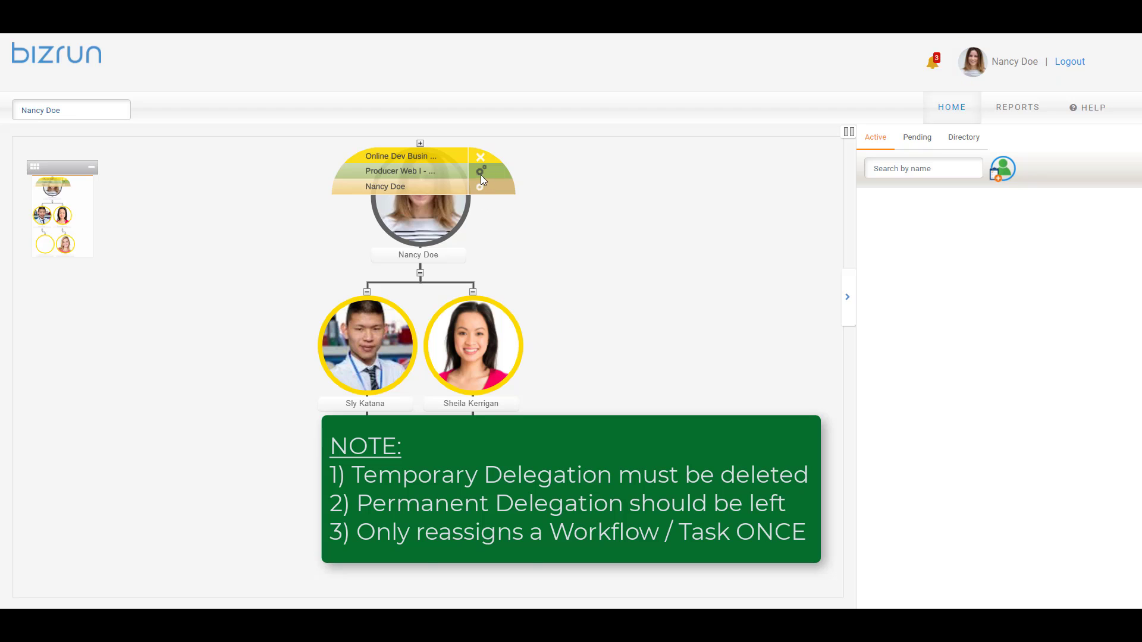
pyautogui.click(476, 187)
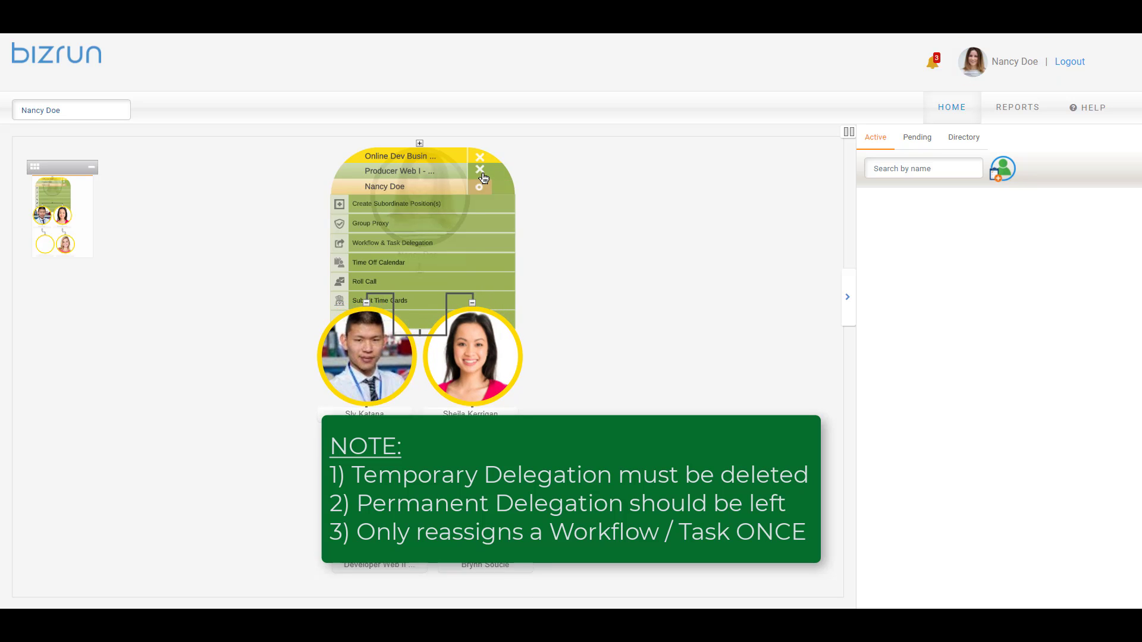
pyautogui.click(466, 243)
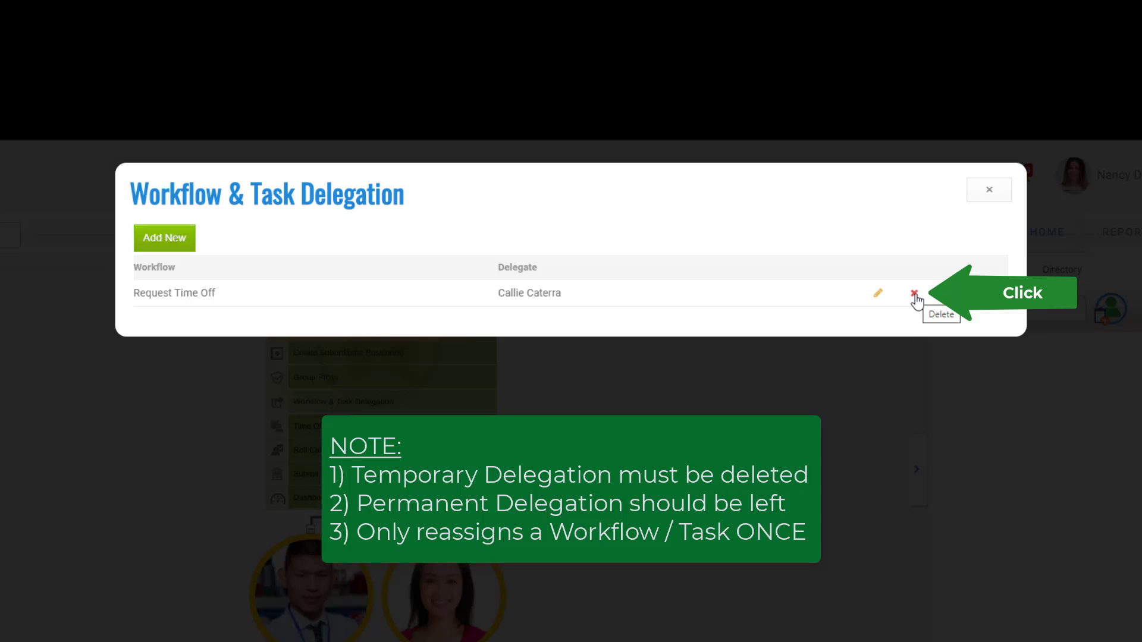
pyautogui.click(914, 294)
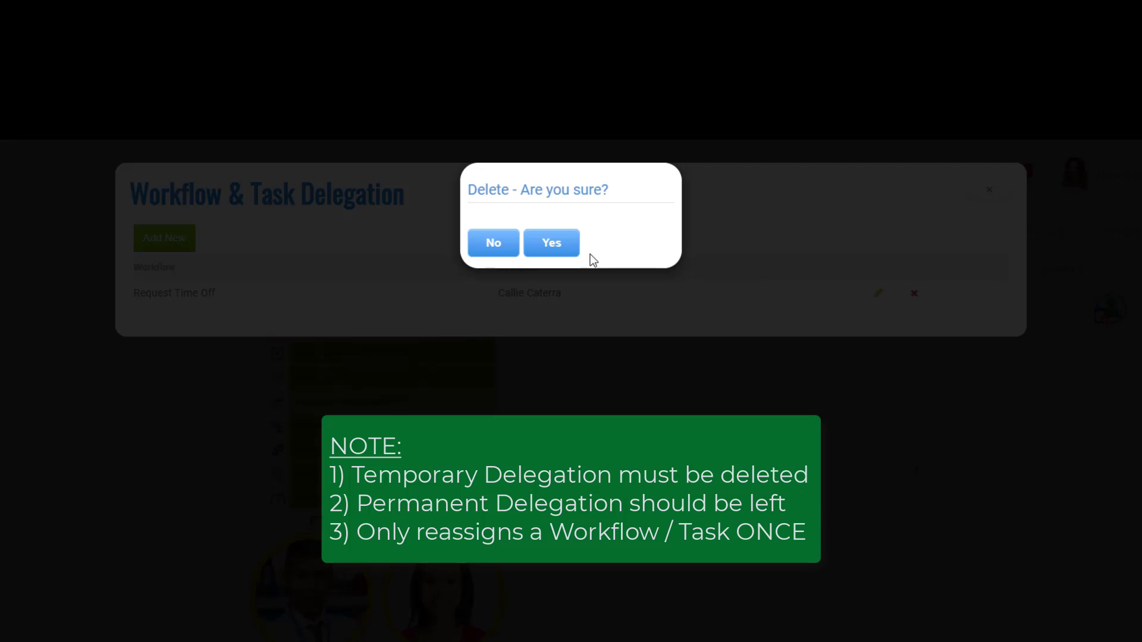
pyautogui.click(548, 247)
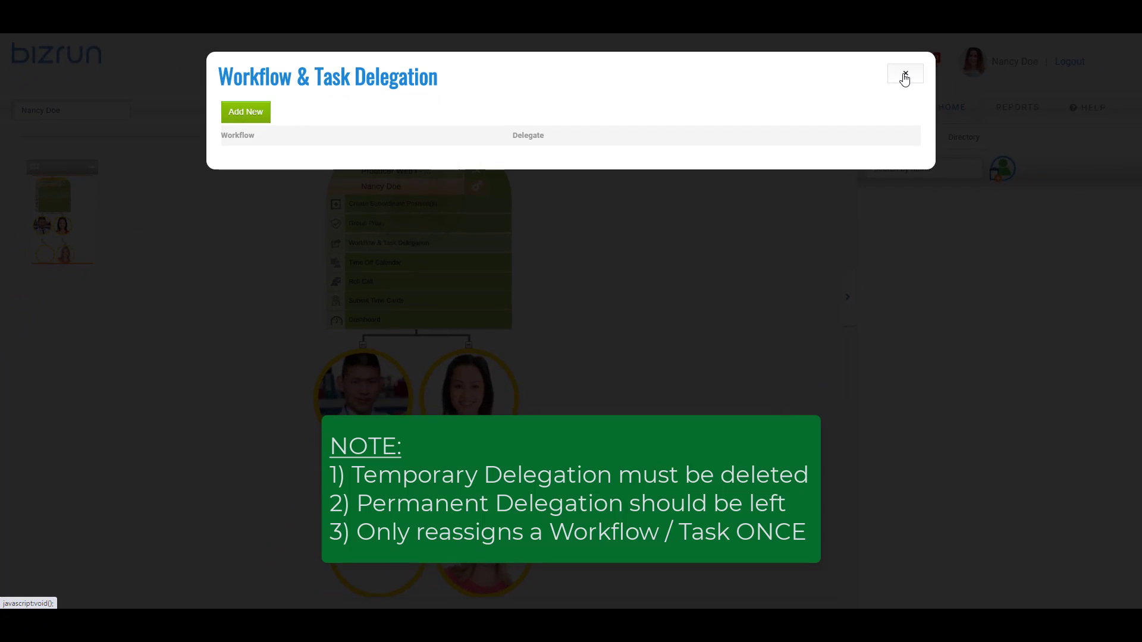
pyautogui.click(936, 119)
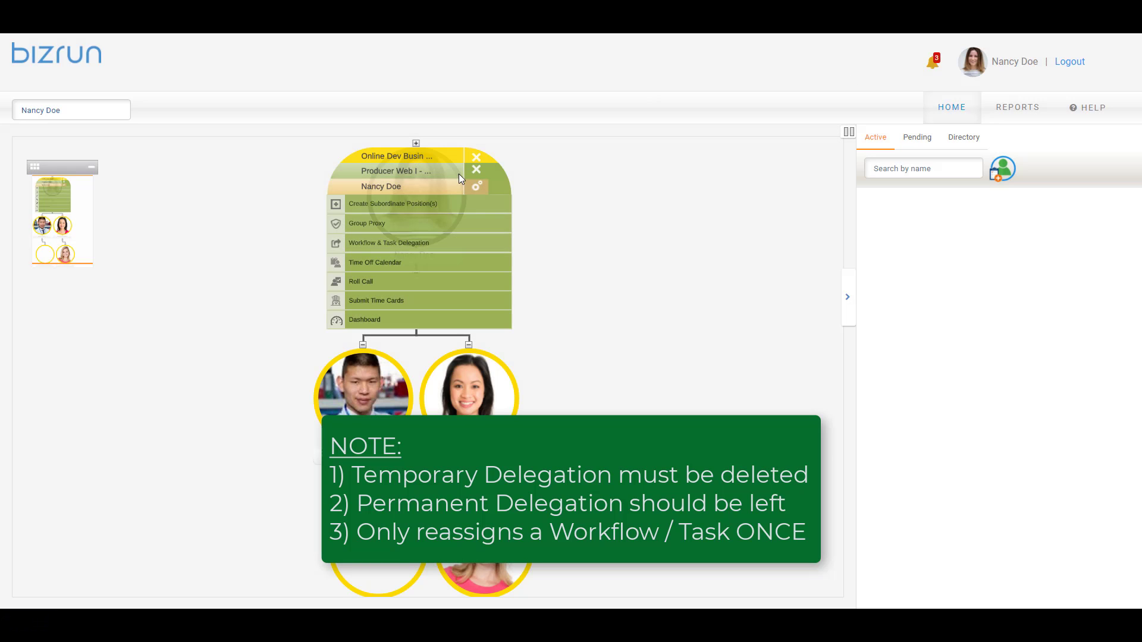
pyautogui.click(478, 157)
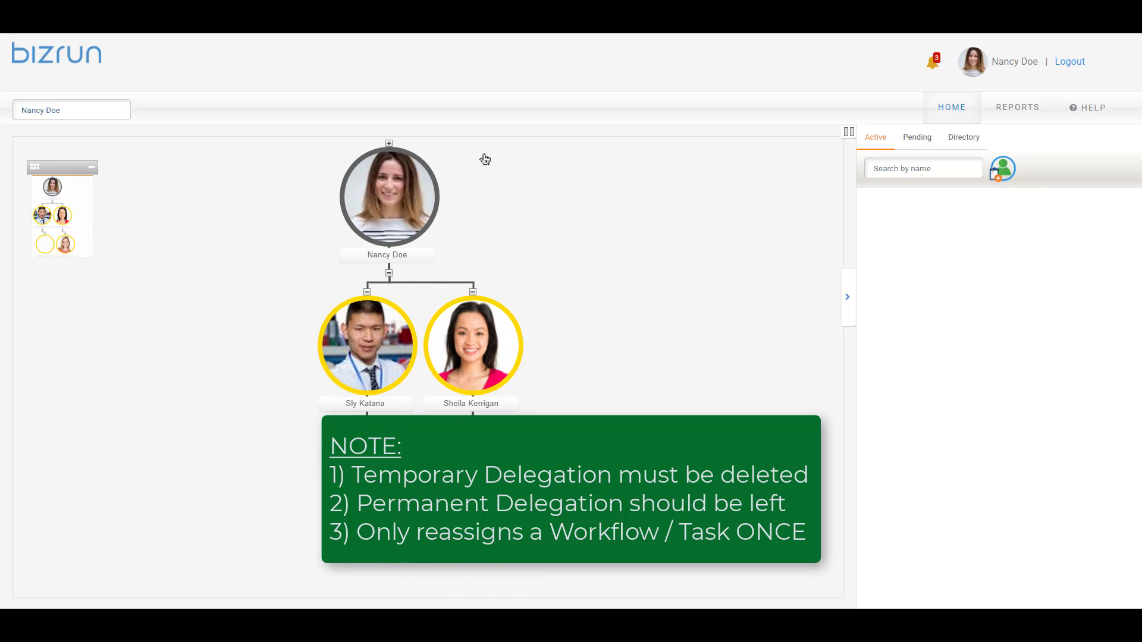